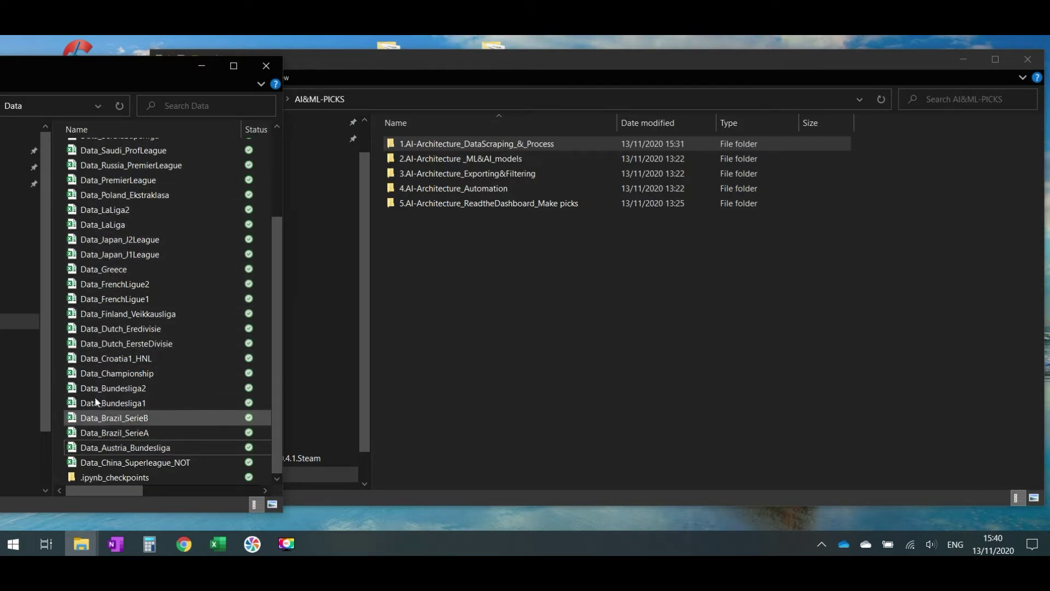
# - Bring up the open Excel workbooks from the taskbar
pyautogui.moveTo(176, 470)
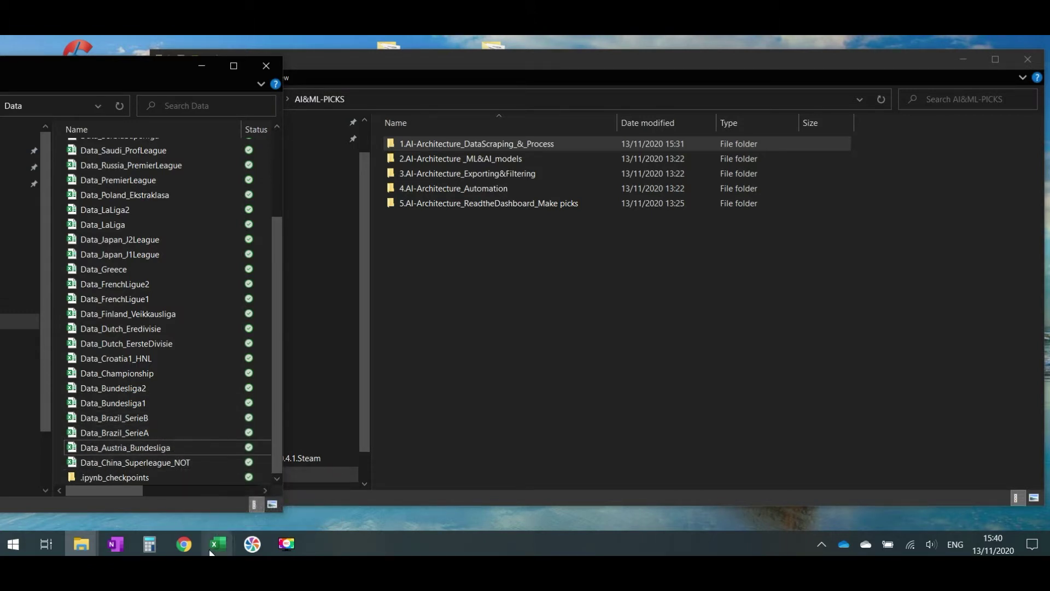
# - Switch to the Data_Allsvenskan workbook and show its Queries & Connections pane
pyautogui.moveTo(216, 543)
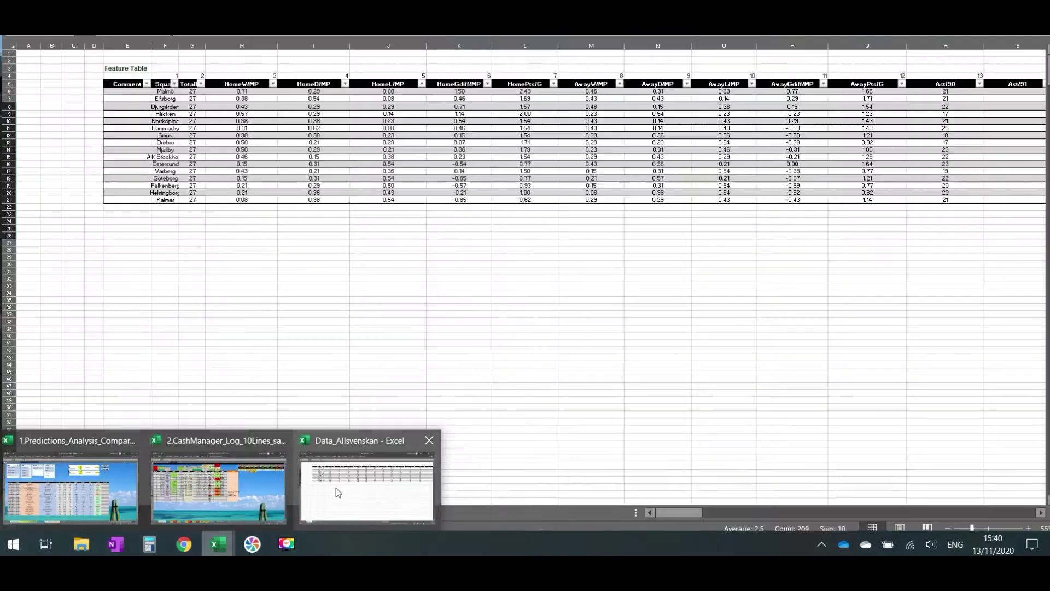
pyautogui.click(336, 488)
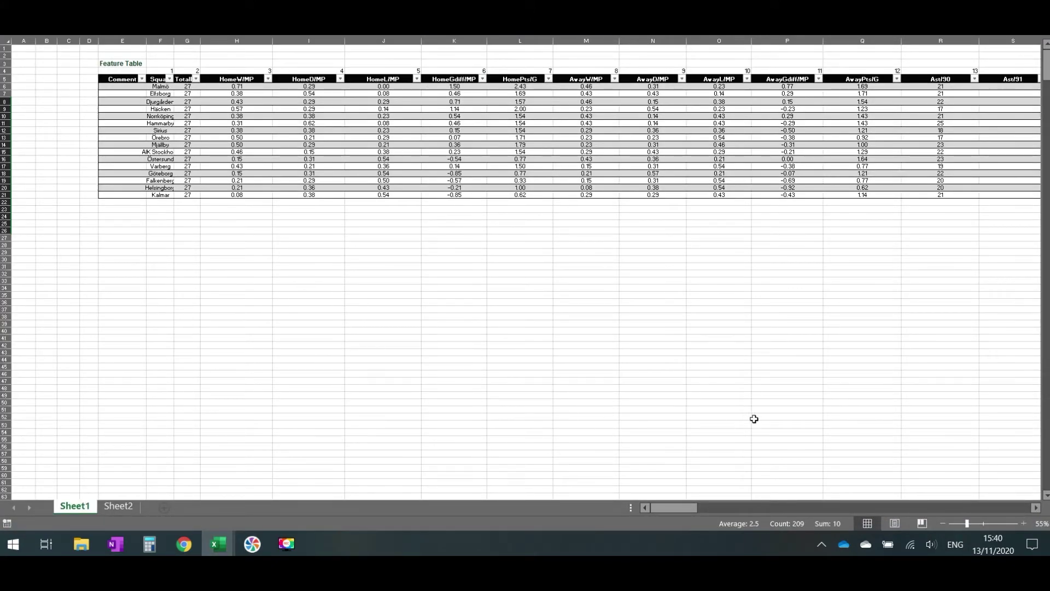
pyautogui.press('alt')
pyautogui.press('a')
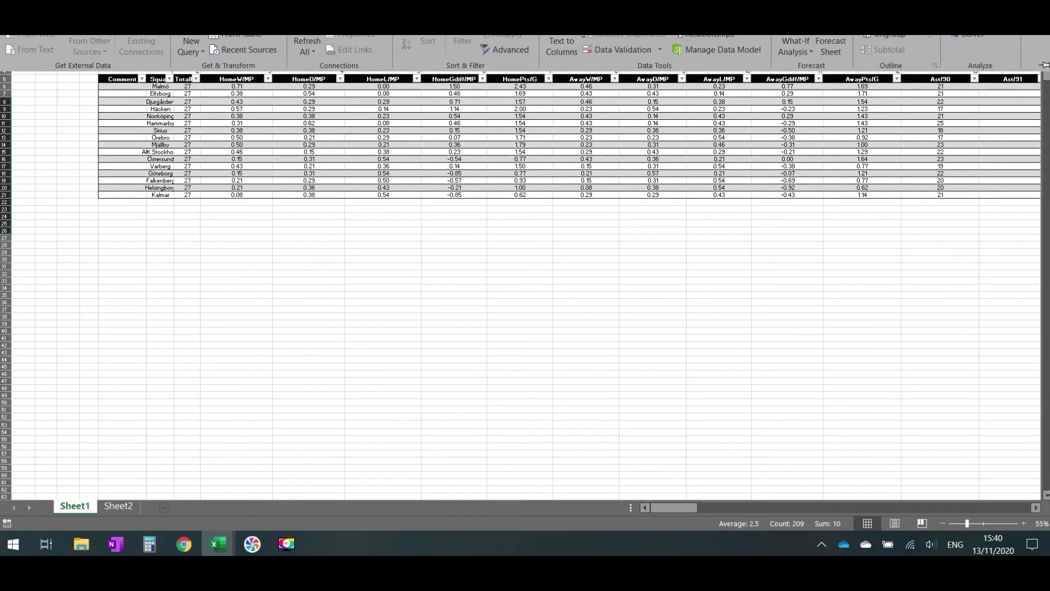
pyautogui.press('o')
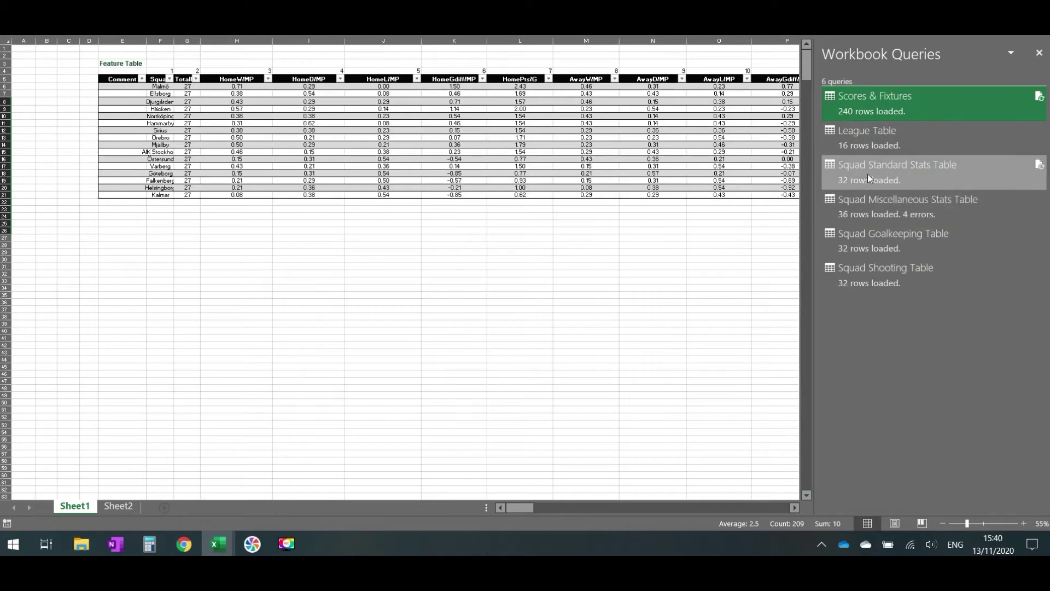
# - Open the Squad Shooting Table query in Power Query Editor
pyautogui.click(872, 270)
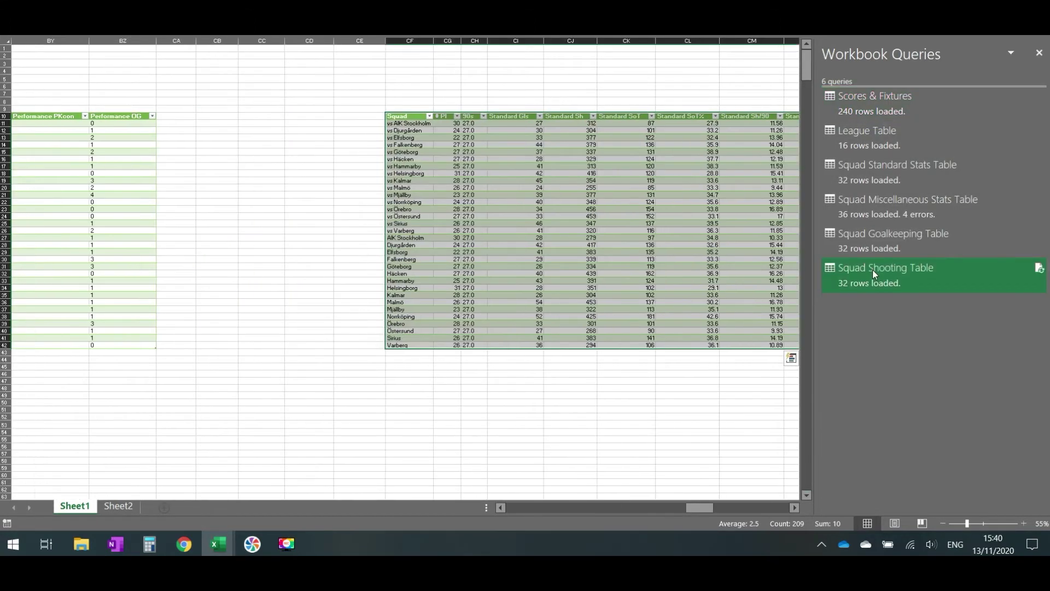
pyautogui.moveTo(689, 506); pyautogui.dragTo(704, 507)
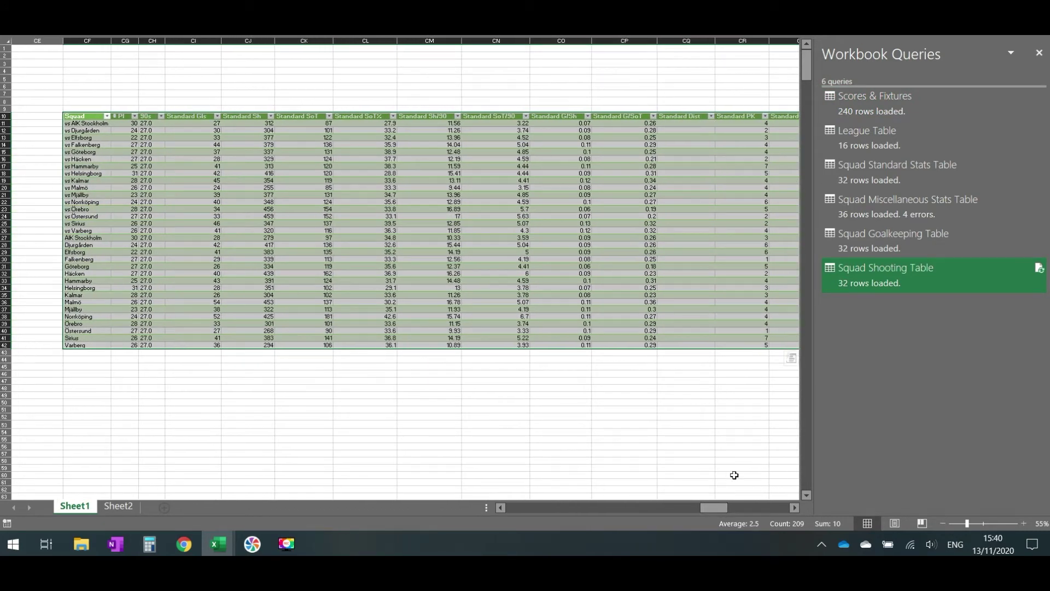
pyautogui.doubleClick(868, 279)
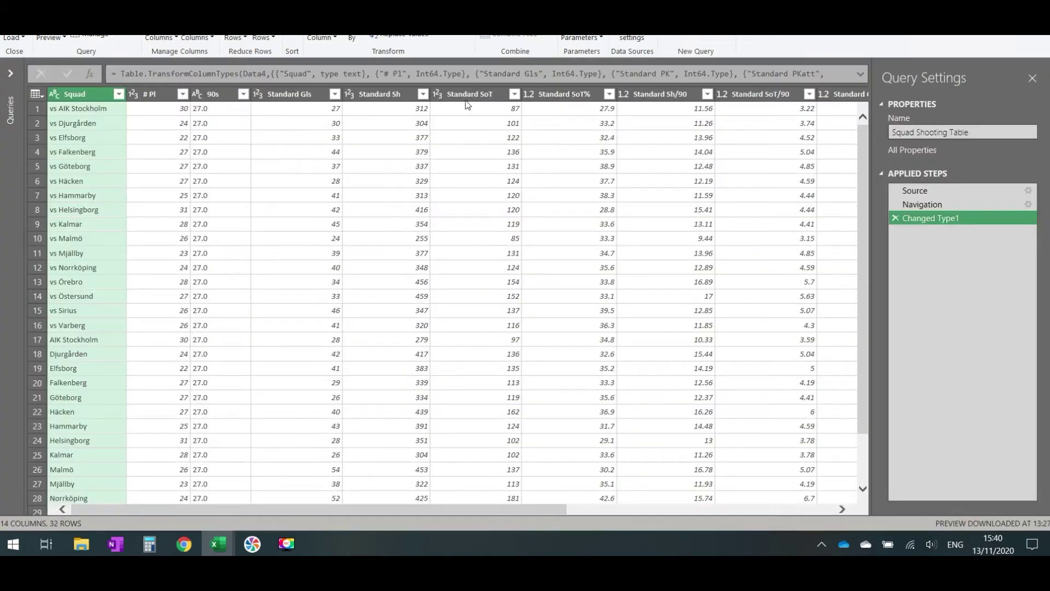
# - Step through the Source, Navigation and Changed Type1 steps, then hide Query Settings
pyautogui.click(914, 189)
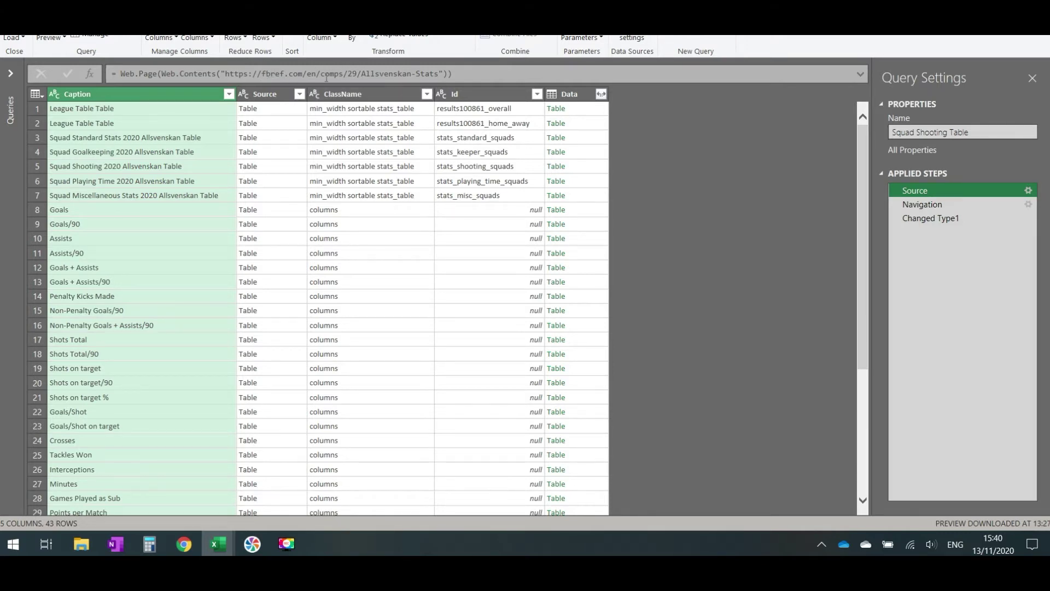
pyautogui.click(925, 204)
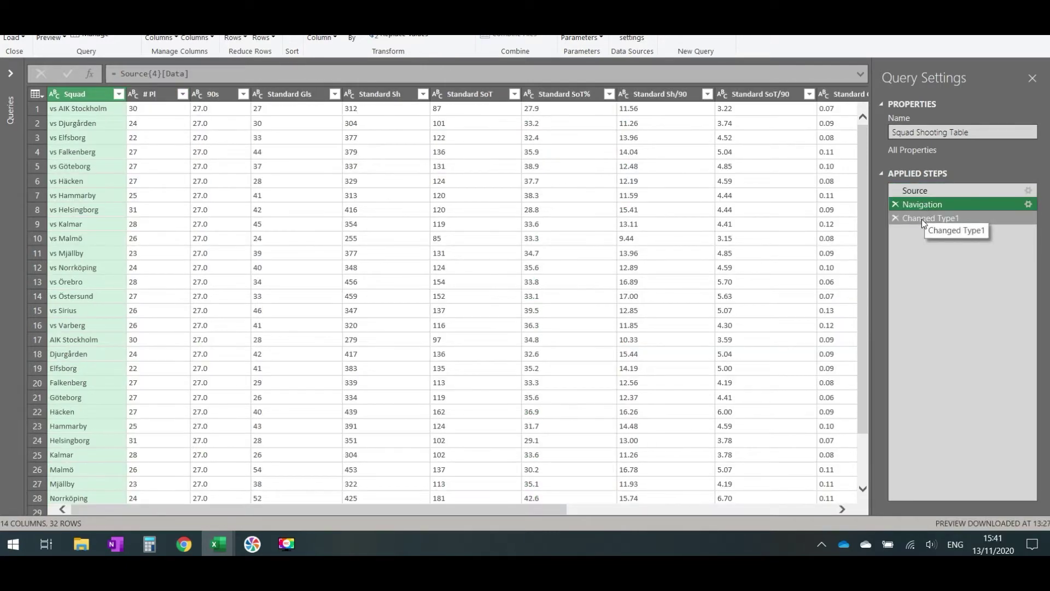
pyautogui.click(921, 218)
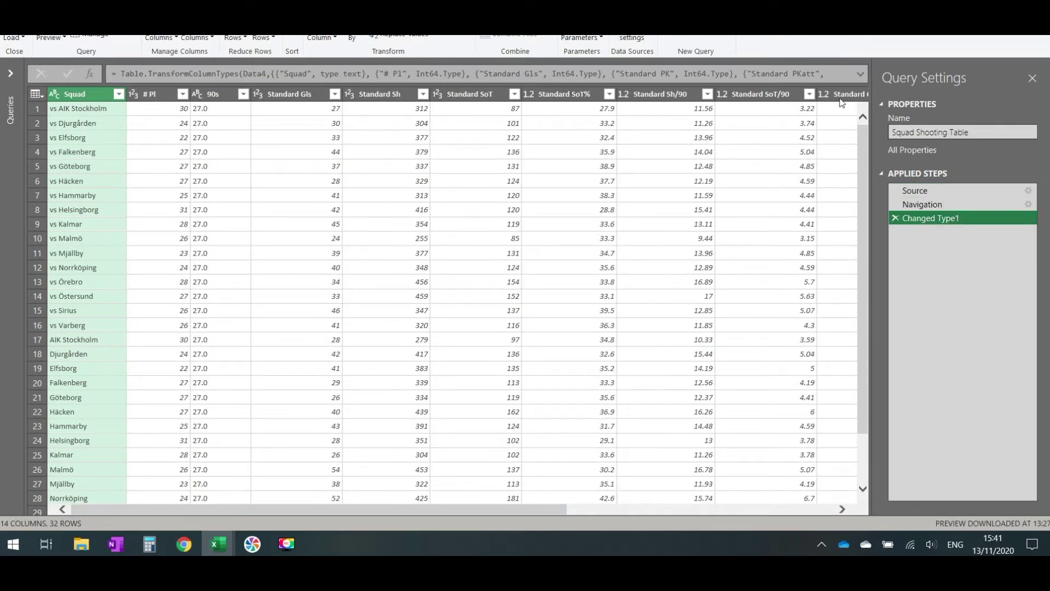
pyautogui.click(1033, 78)
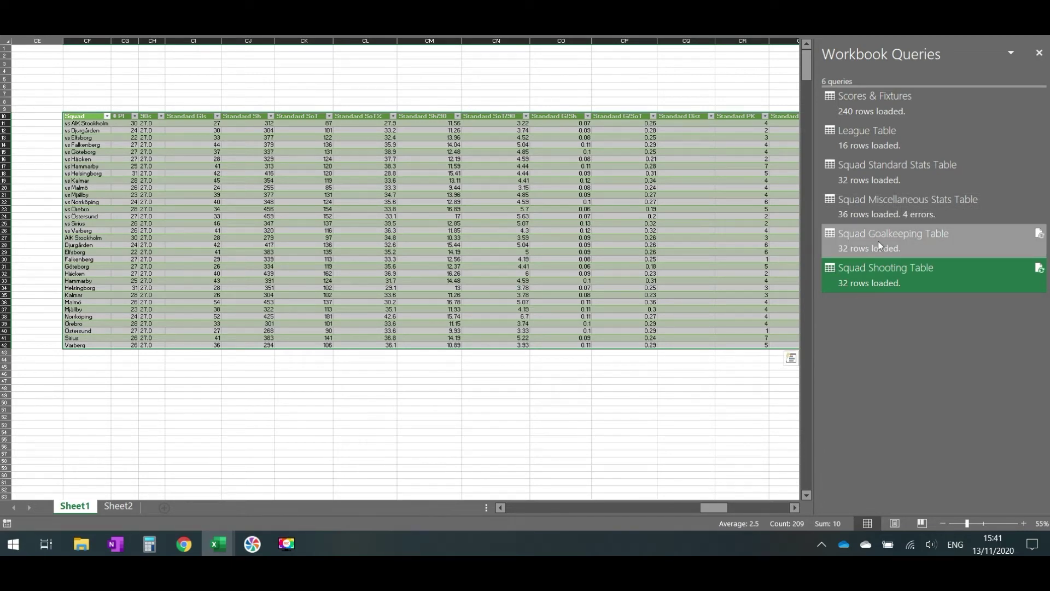
pyautogui.moveTo(888, 283)
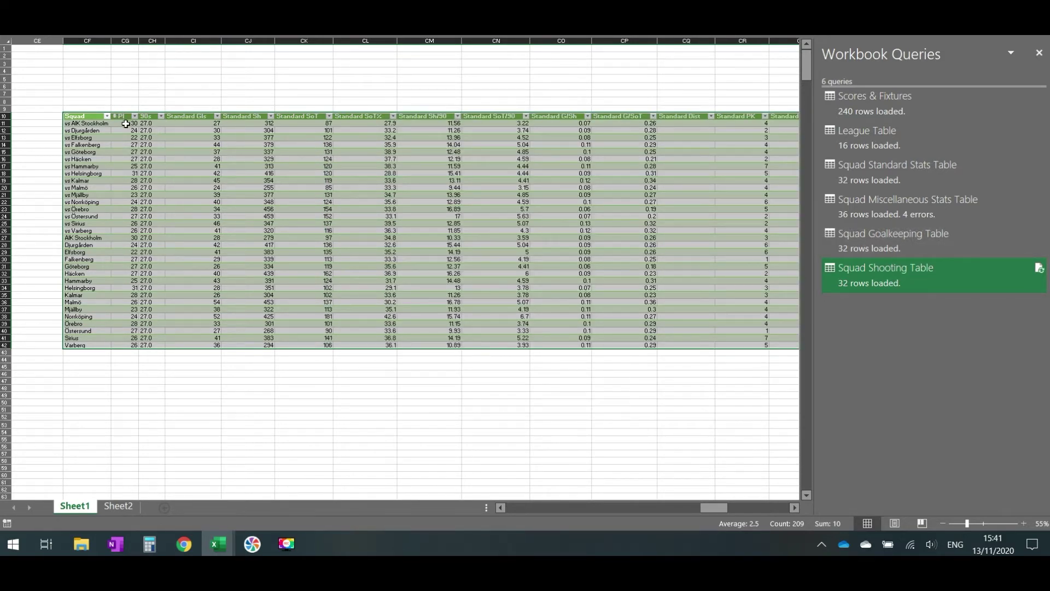
pyautogui.moveTo(125, 123); pyautogui.dragTo(118, 188)
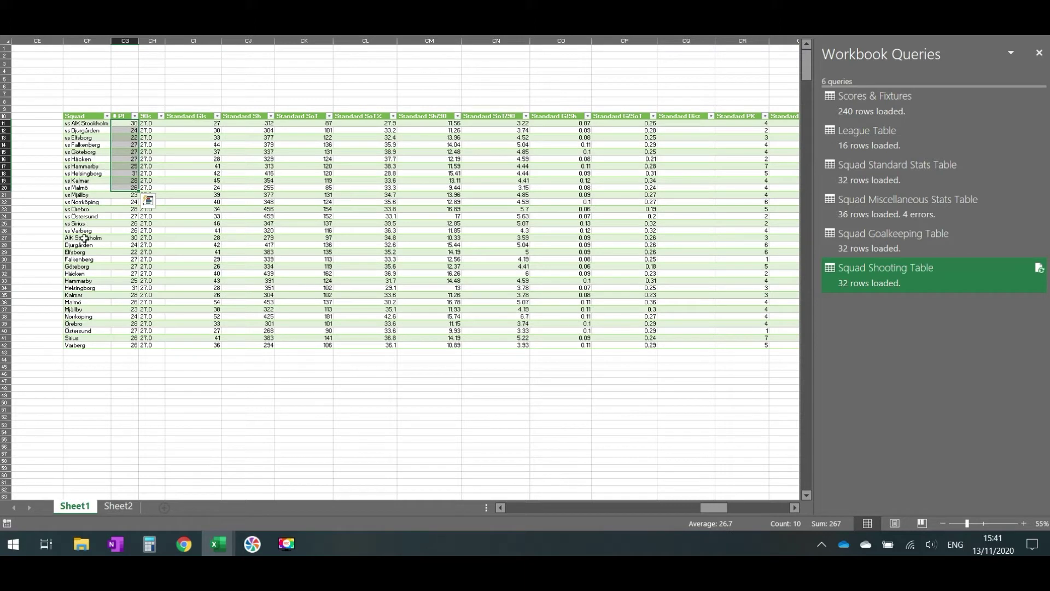
pyautogui.moveTo(85, 238); pyautogui.dragTo(95, 346)
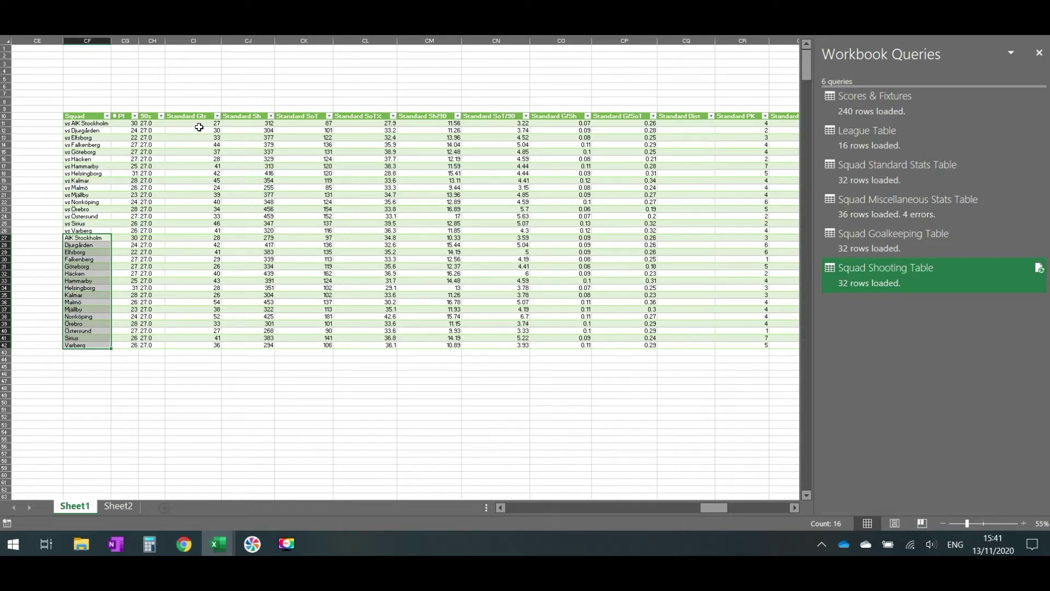
pyautogui.moveTo(199, 130); pyautogui.dragTo(192, 317)
pyautogui.moveTo(253, 144); pyautogui.dragTo(248, 272)
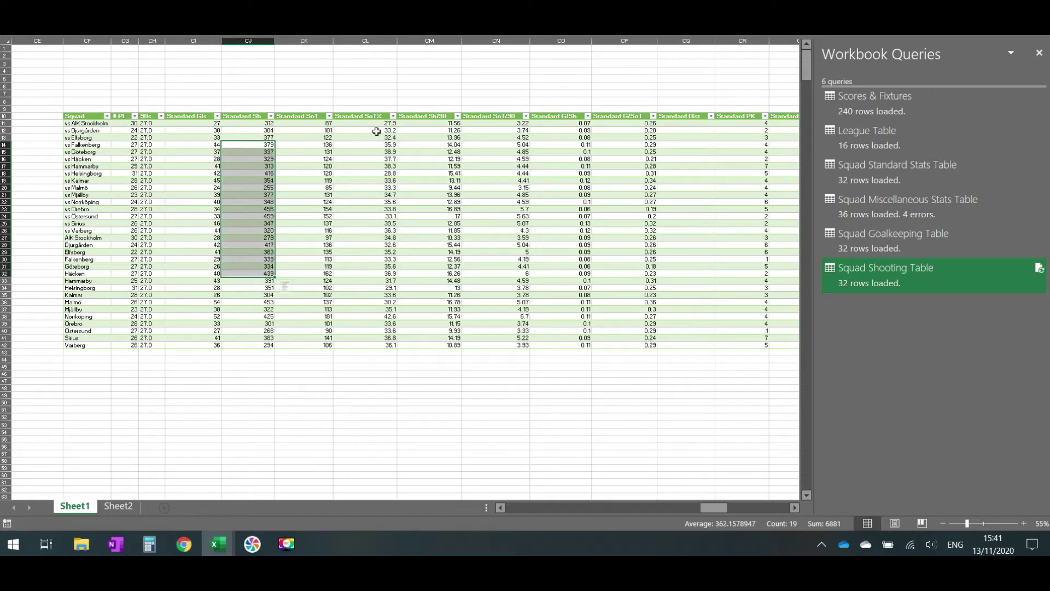
pyautogui.moveTo(376, 132); pyautogui.dragTo(377, 180)
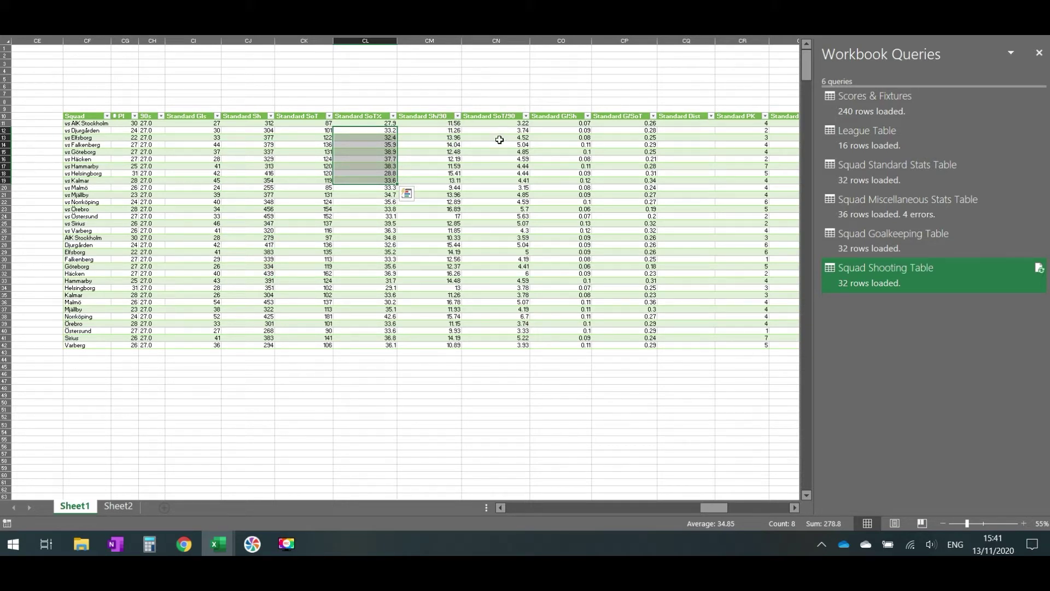
pyautogui.moveTo(508, 137); pyautogui.dragTo(509, 166)
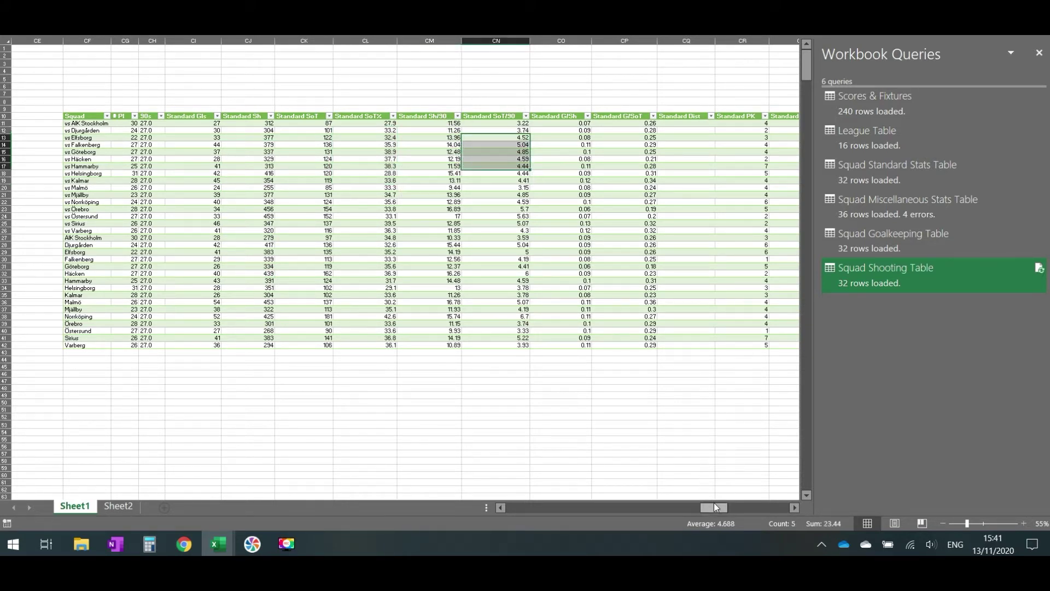
pyautogui.moveTo(714, 506)
pyautogui.mouseDown()
pyautogui.moveTo(704, 508)
pyautogui.moveTo(719, 508)
pyautogui.mouseUp()
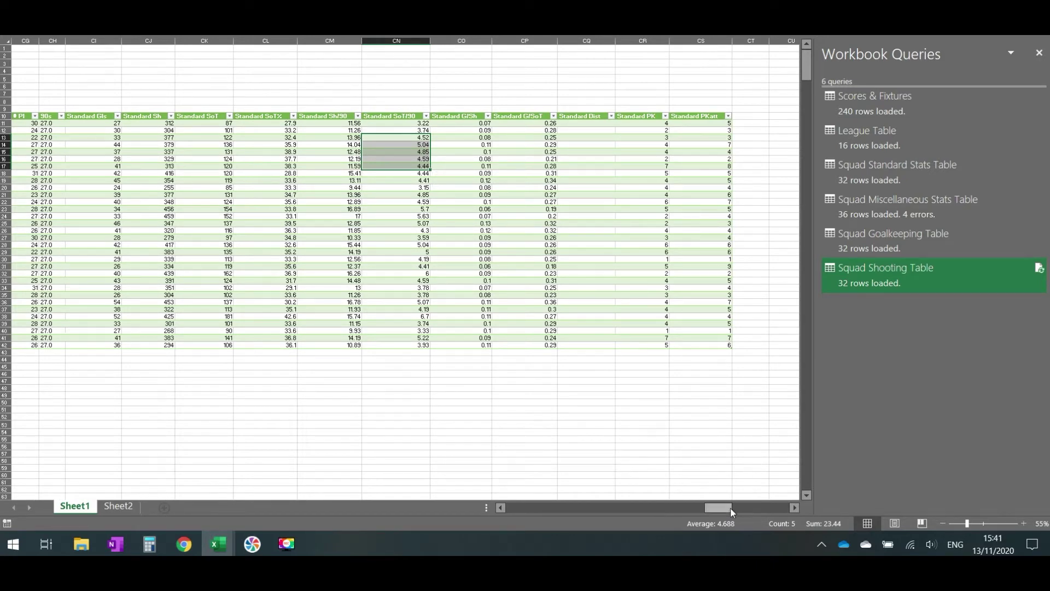
pyautogui.moveTo(730, 507)
pyautogui.mouseDown()
pyautogui.moveTo(708, 508)
pyautogui.moveTo(720, 510)
pyautogui.mouseUp()
# - Show the Squad Goalkeeping table and scroll across its columns
pyautogui.click(891, 244)
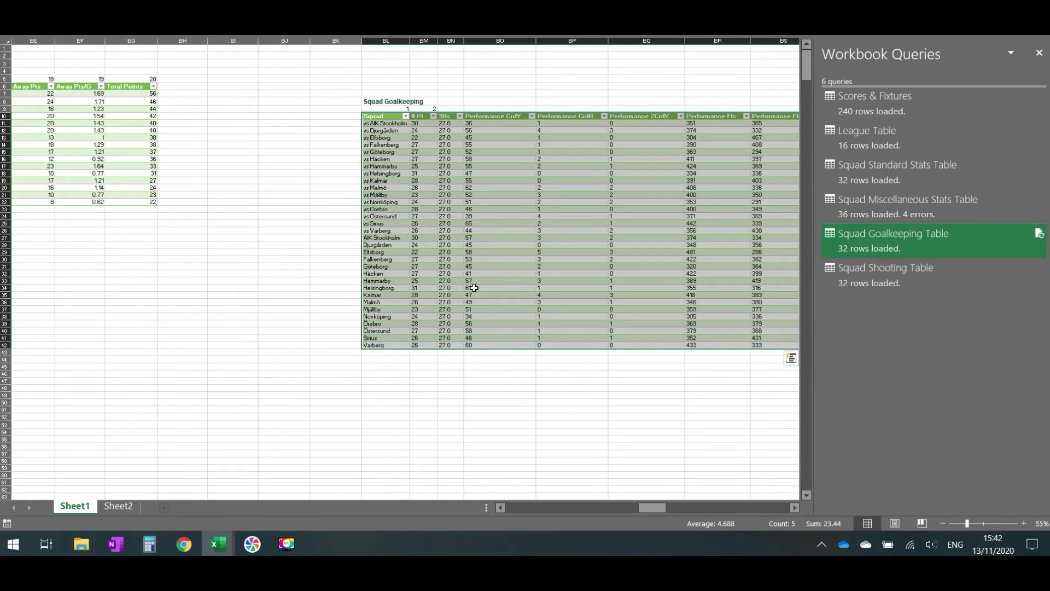
pyautogui.moveTo(642, 507); pyautogui.dragTo(667, 508)
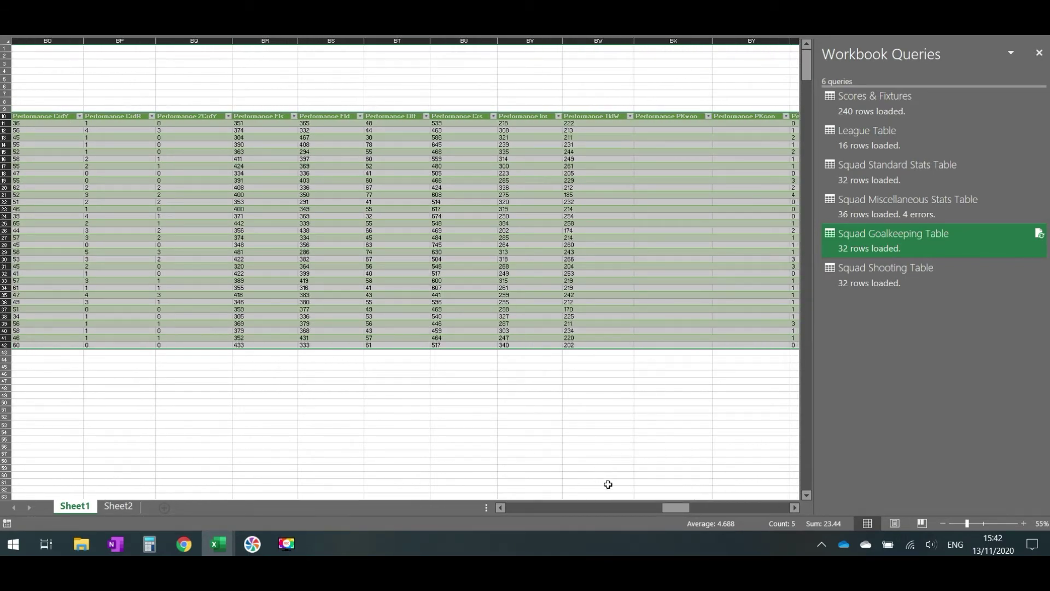
pyautogui.moveTo(691, 507); pyautogui.dragTo(657, 508)
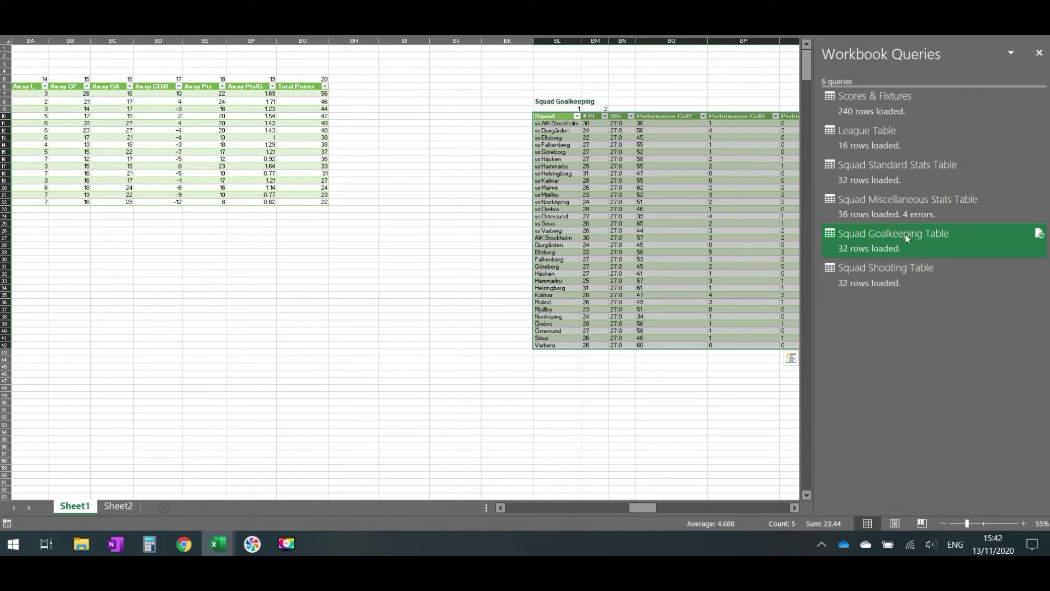
# - Show the Squad Misc Stats table and scroll through its rows and columns
pyautogui.click(912, 204)
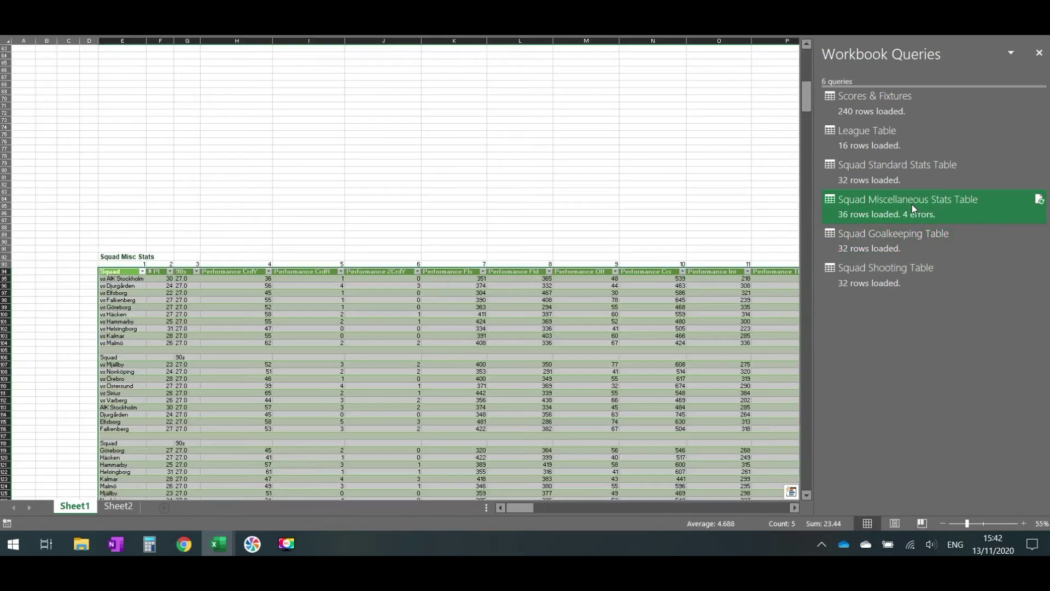
pyautogui.scroll(-3, 451, 394)
pyautogui.scroll(-4, 451, 395)
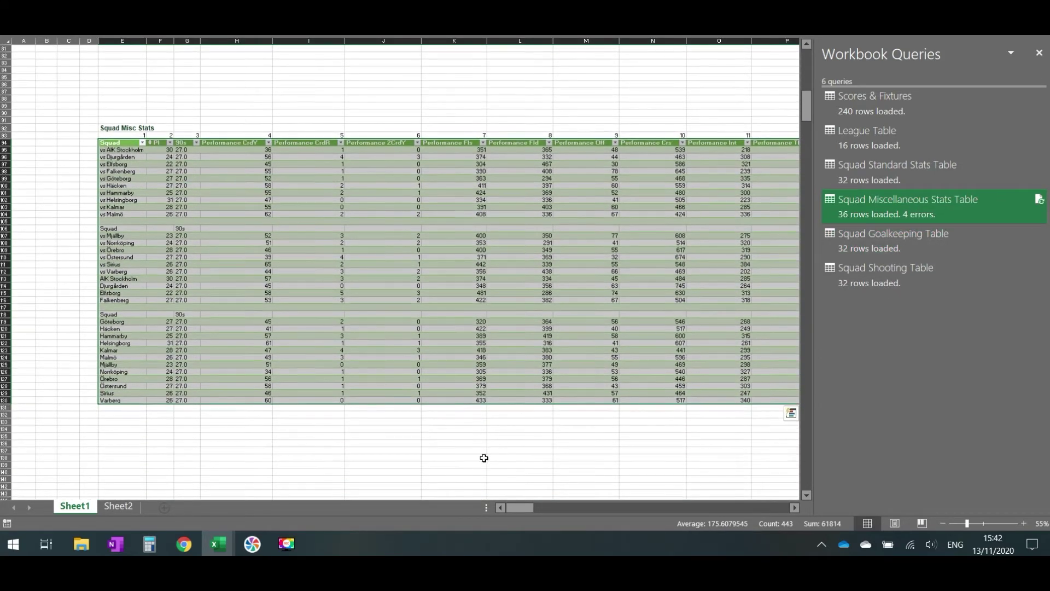
pyautogui.moveTo(510, 510)
pyautogui.mouseDown()
pyautogui.moveTo(530, 514)
pyautogui.moveTo(495, 507)
pyautogui.mouseUp()
# - Show the Squad Standard Stats table and scroll across its playing time and team success columns
pyautogui.click(906, 165)
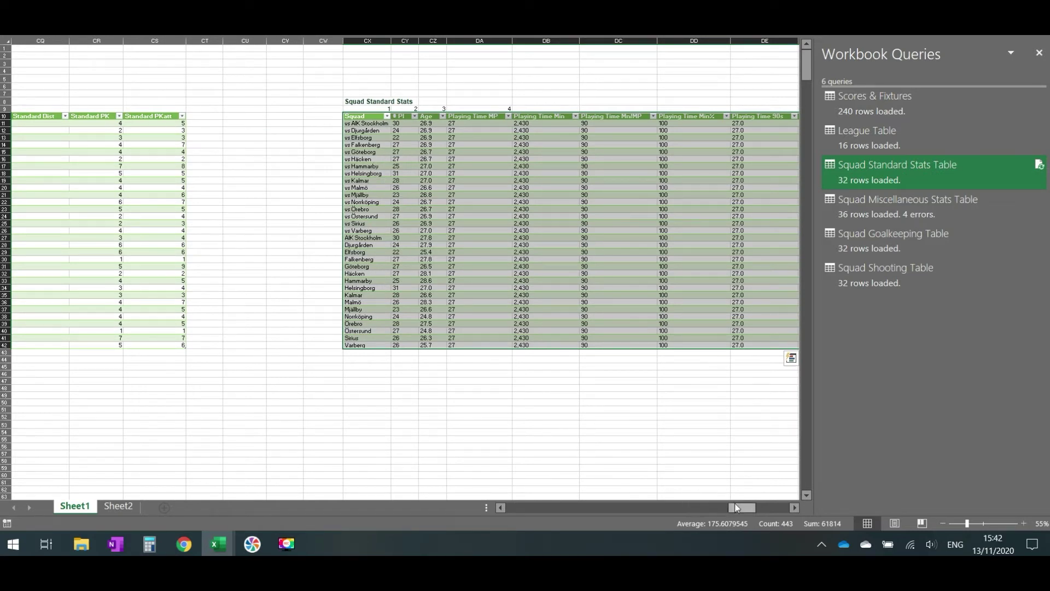
pyautogui.moveTo(734, 503); pyautogui.dragTo(737, 504)
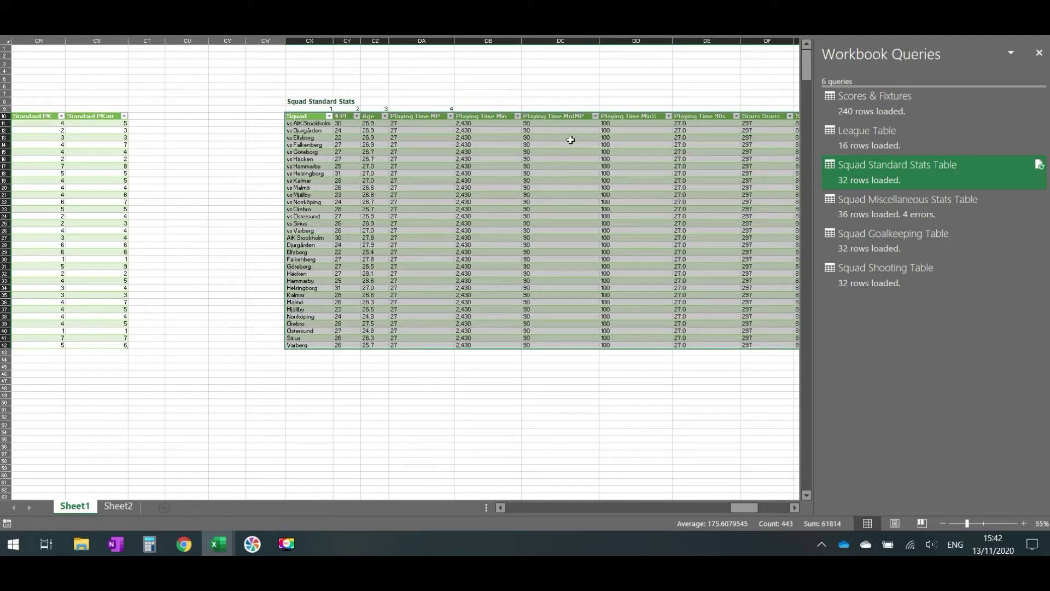
pyautogui.moveTo(737, 510); pyautogui.dragTo(760, 510)
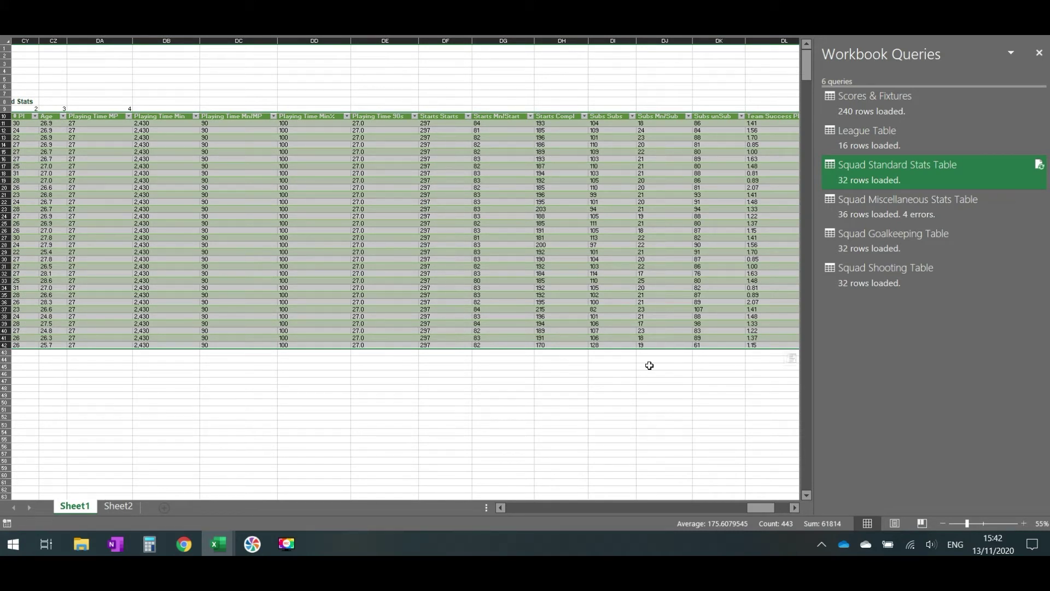
pyautogui.moveTo(748, 507); pyautogui.dragTo(772, 514)
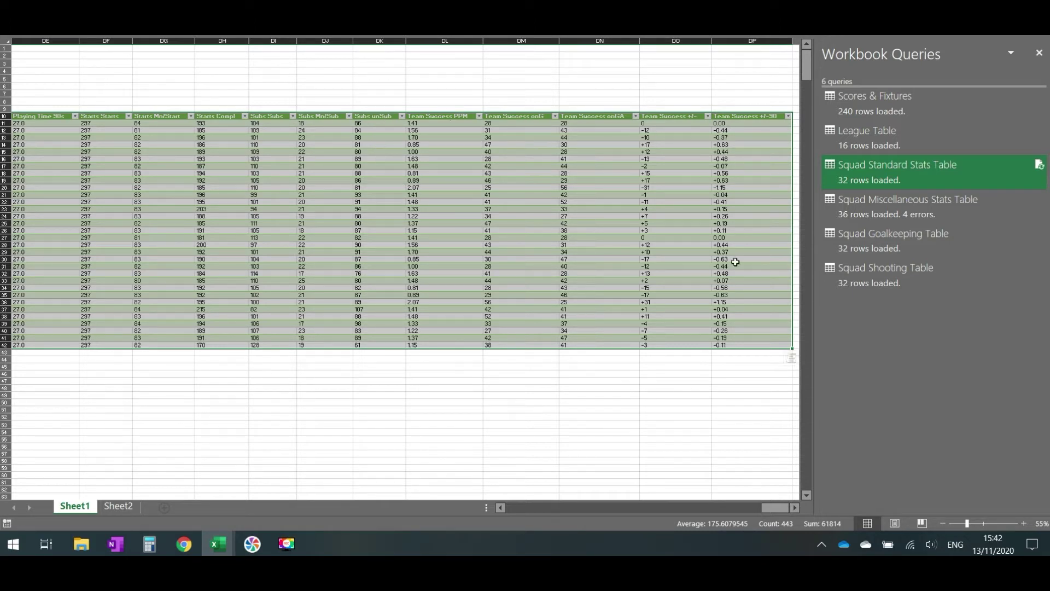
pyautogui.moveTo(884, 112)
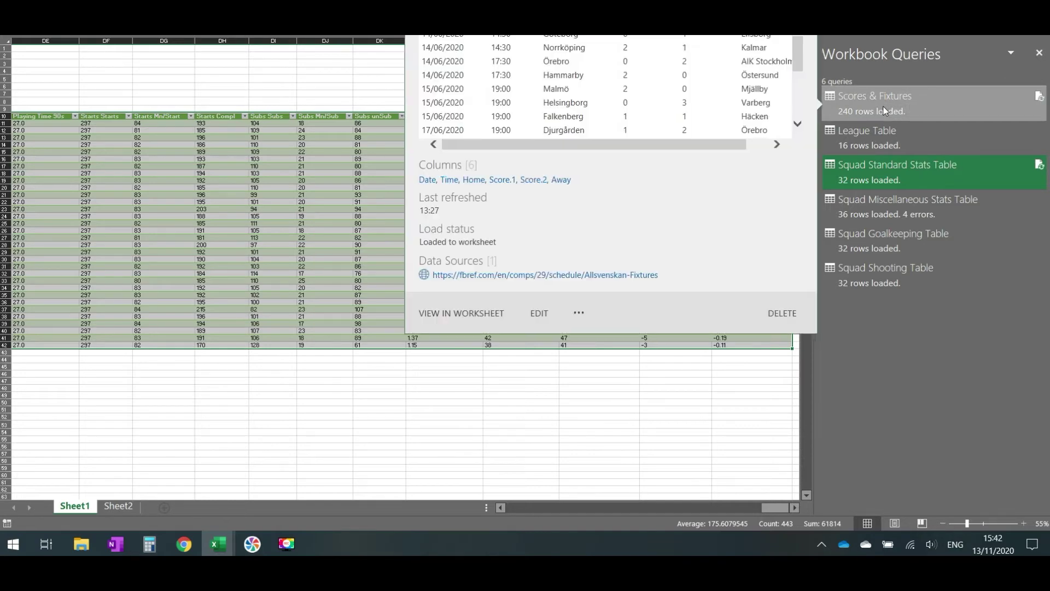
pyautogui.click(864, 136)
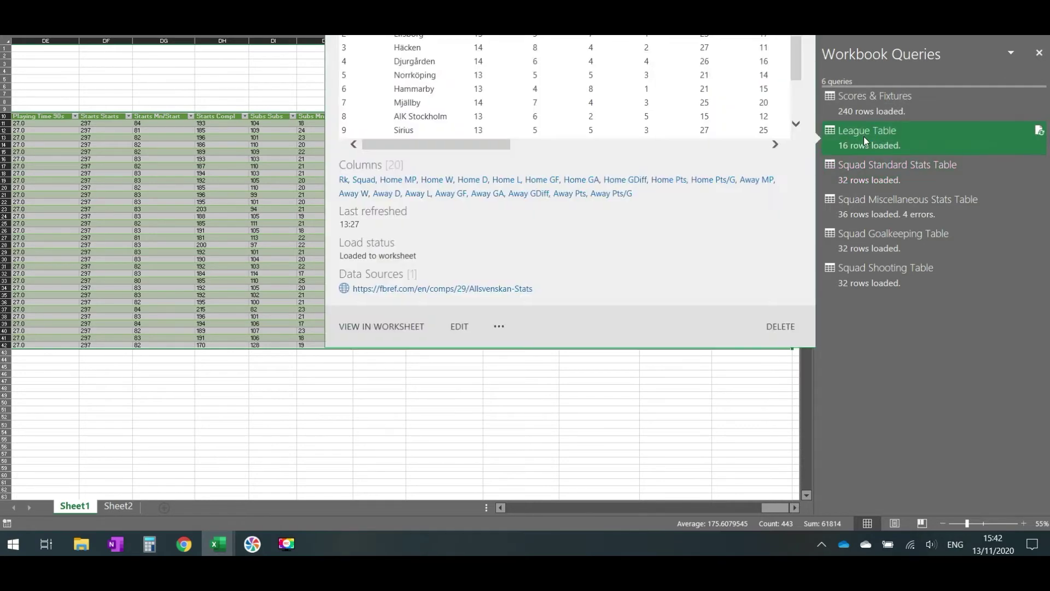
pyautogui.moveTo(593, 510); pyautogui.dragTo(607, 516)
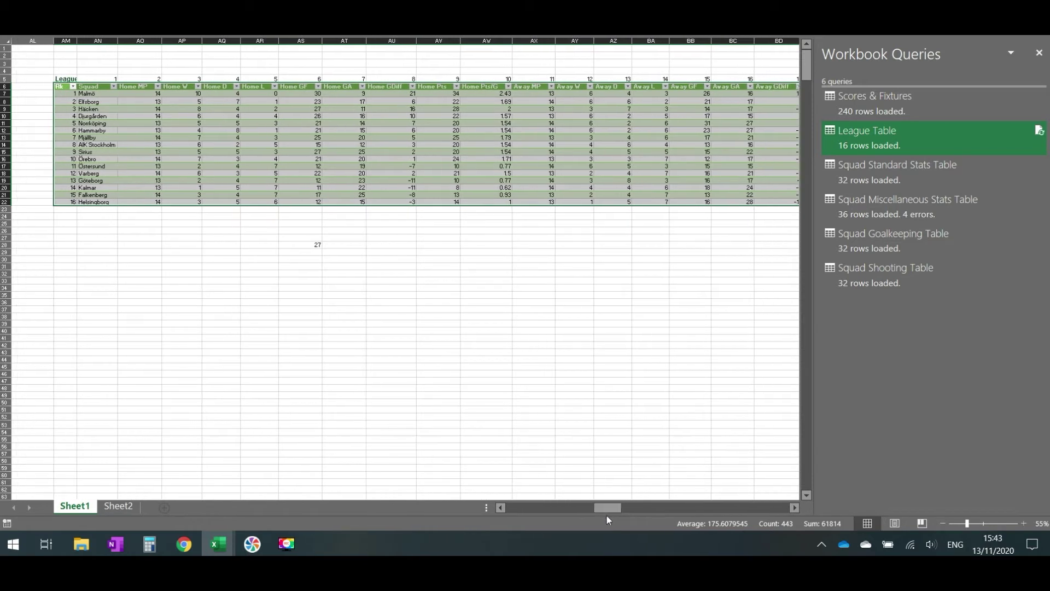
pyautogui.click(148, 94)
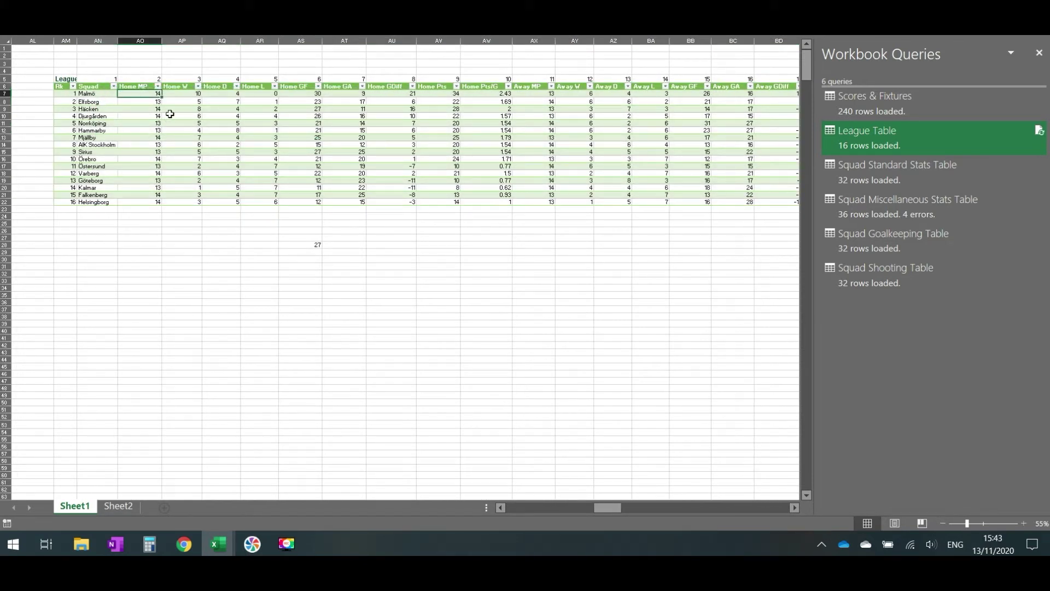
pyautogui.click(178, 93)
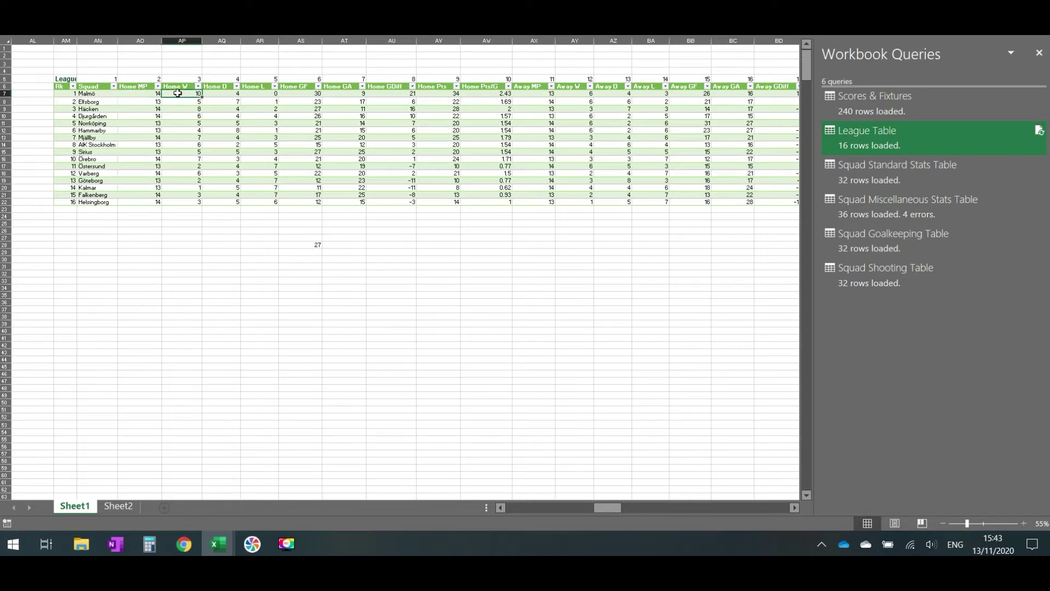
pyautogui.click(209, 96)
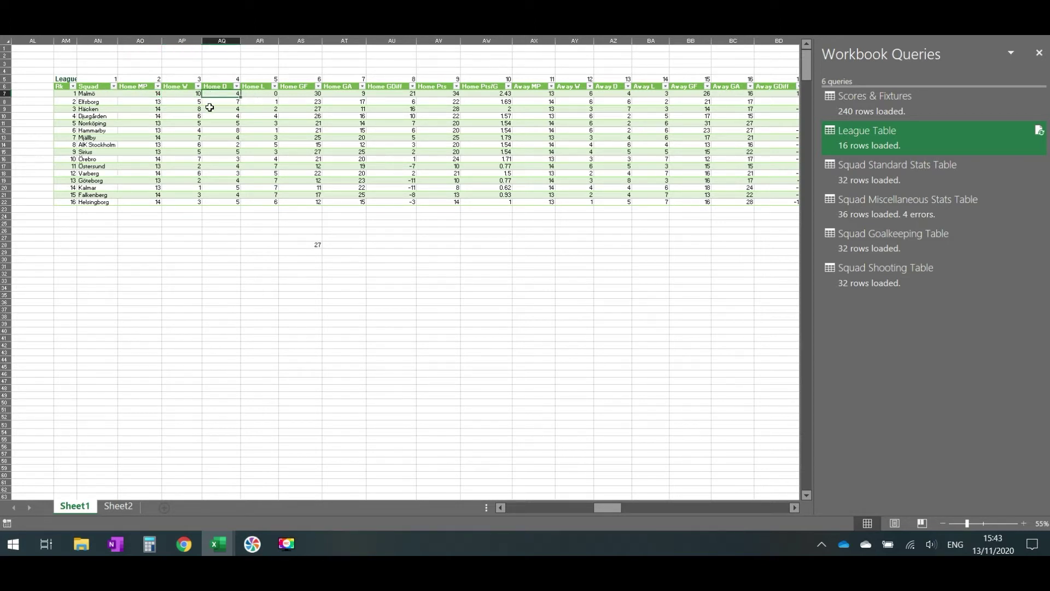
pyautogui.click(270, 94)
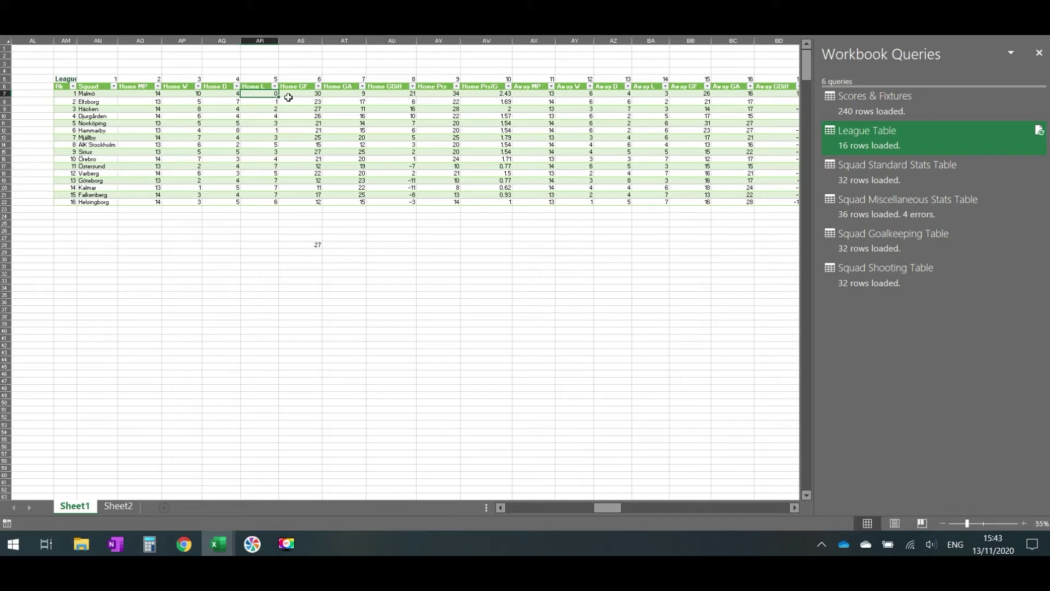
pyautogui.click(305, 96)
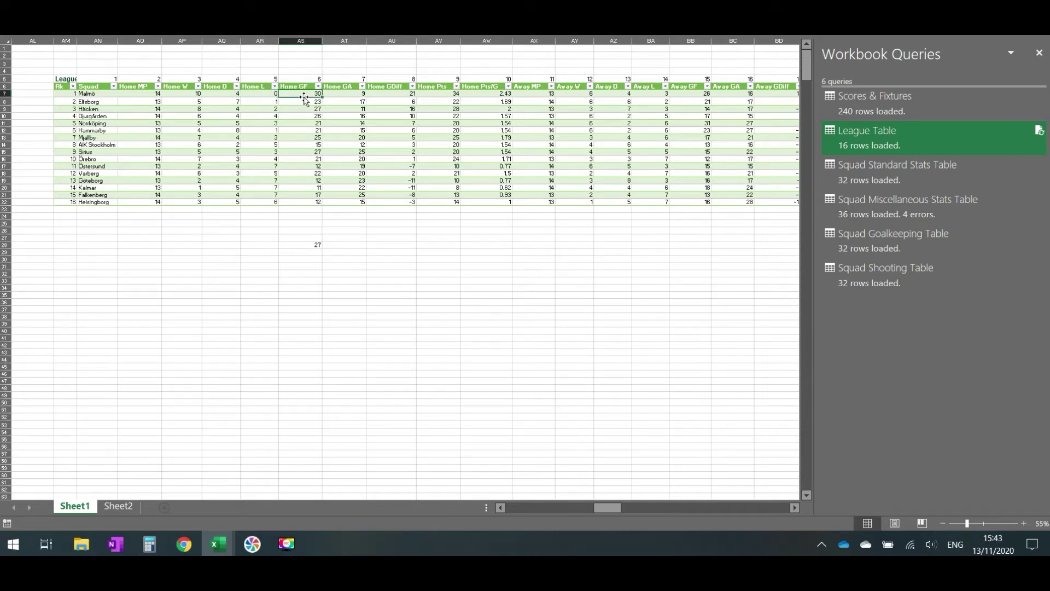
pyautogui.click(339, 94)
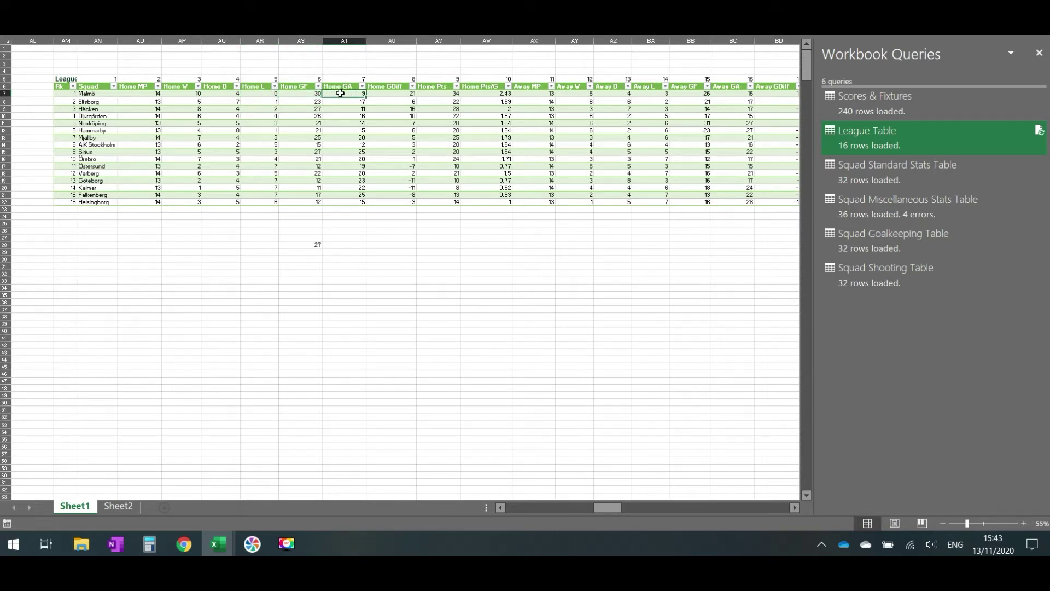
pyautogui.click(385, 94)
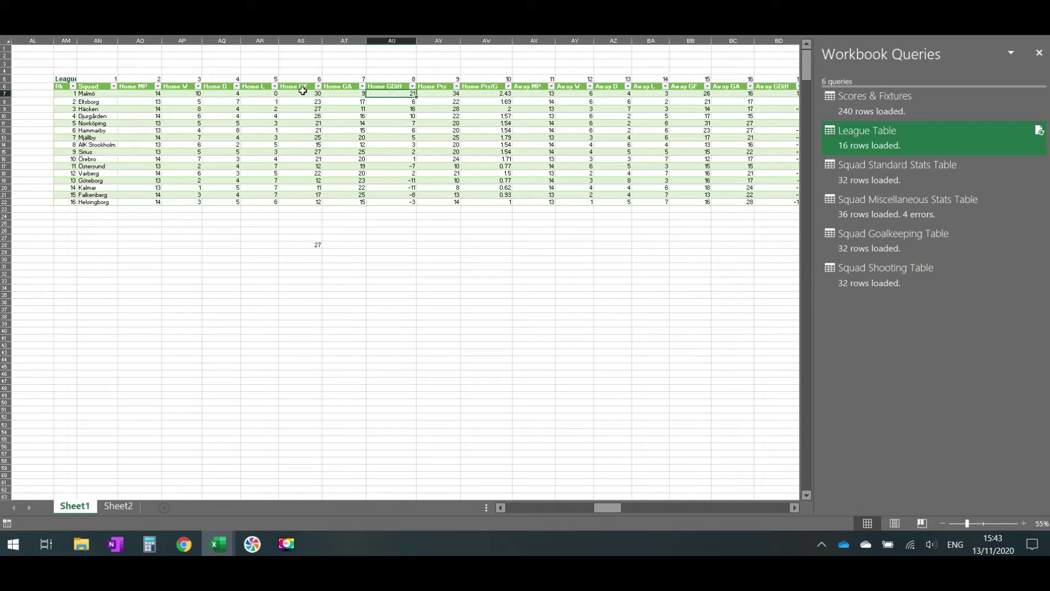
pyautogui.click(311, 94)
pyautogui.click(347, 94)
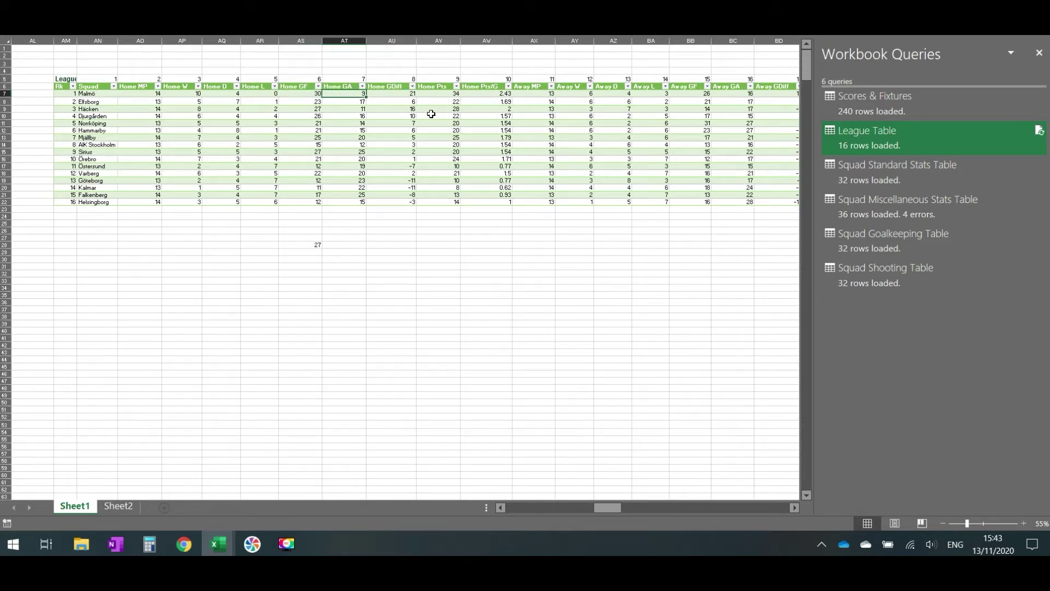
pyautogui.click(437, 94)
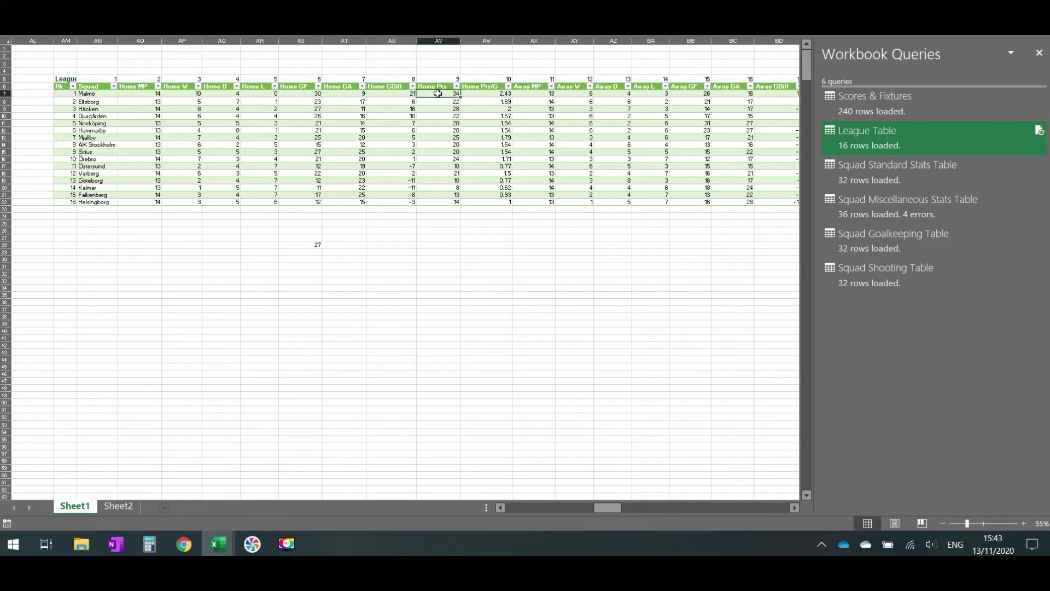
pyautogui.click(490, 95)
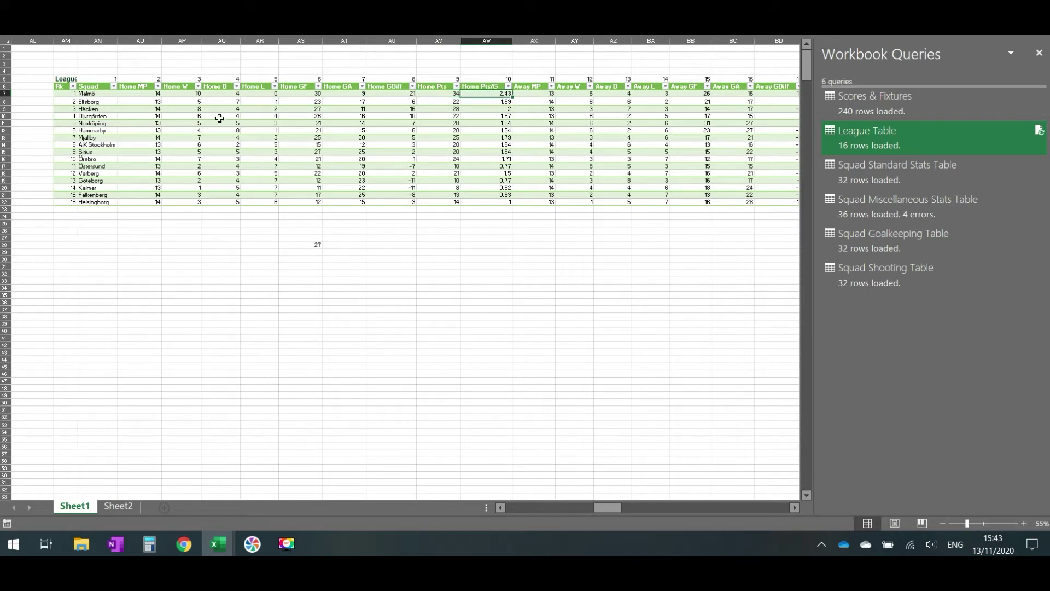
pyautogui.click(152, 97)
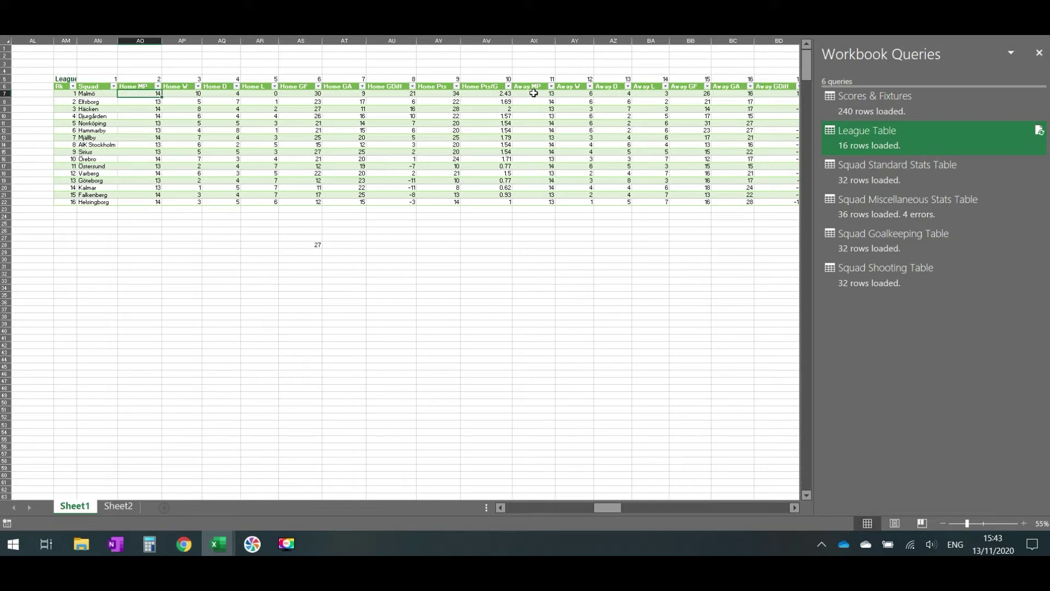
pyautogui.click(533, 93)
pyautogui.click(584, 96)
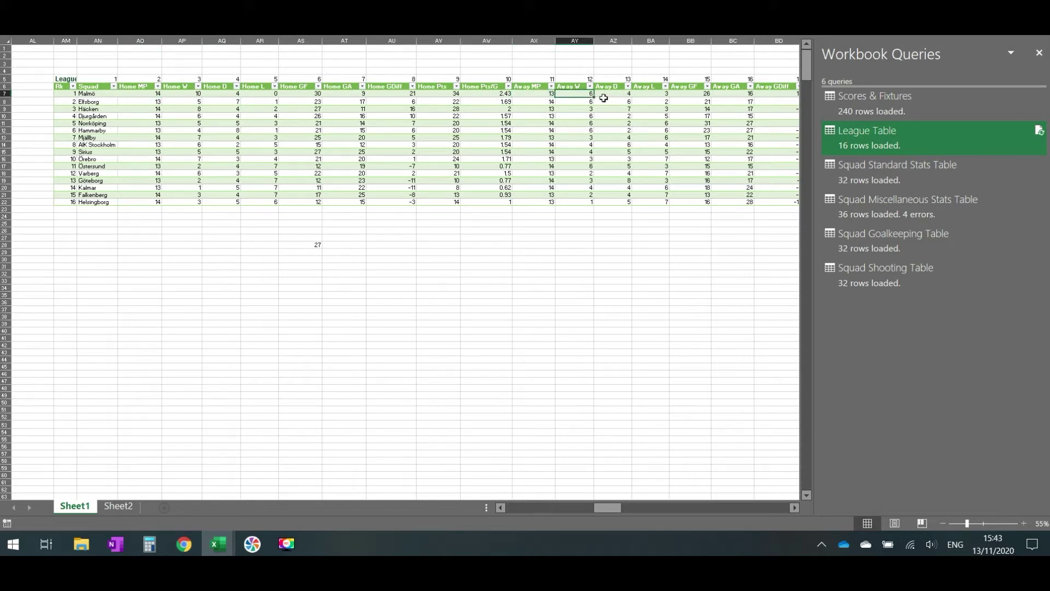
pyautogui.click(607, 98)
pyautogui.click(647, 97)
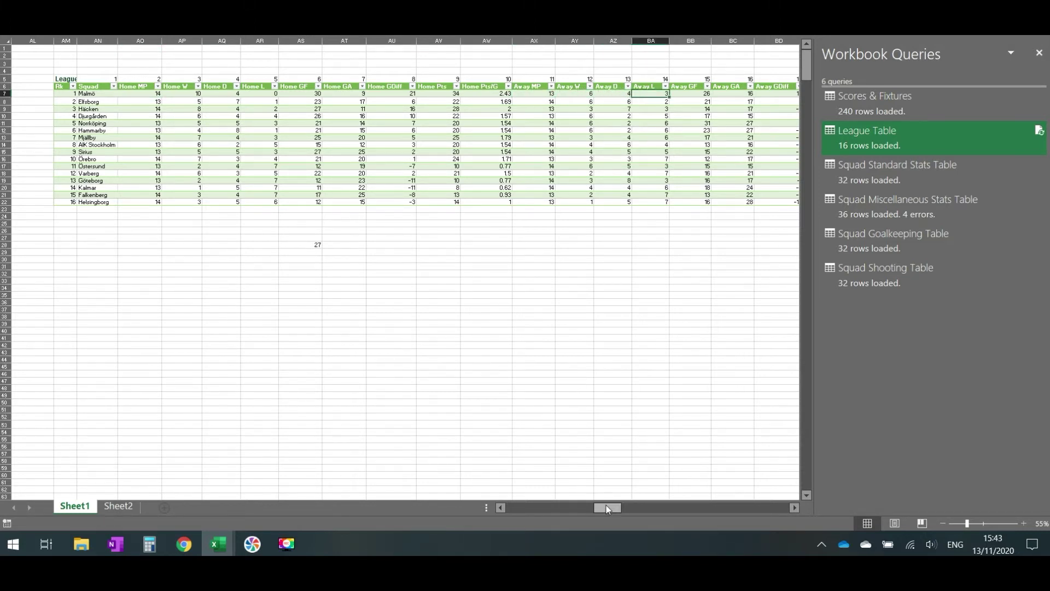
pyautogui.moveTo(606, 507); pyautogui.dragTo(627, 507)
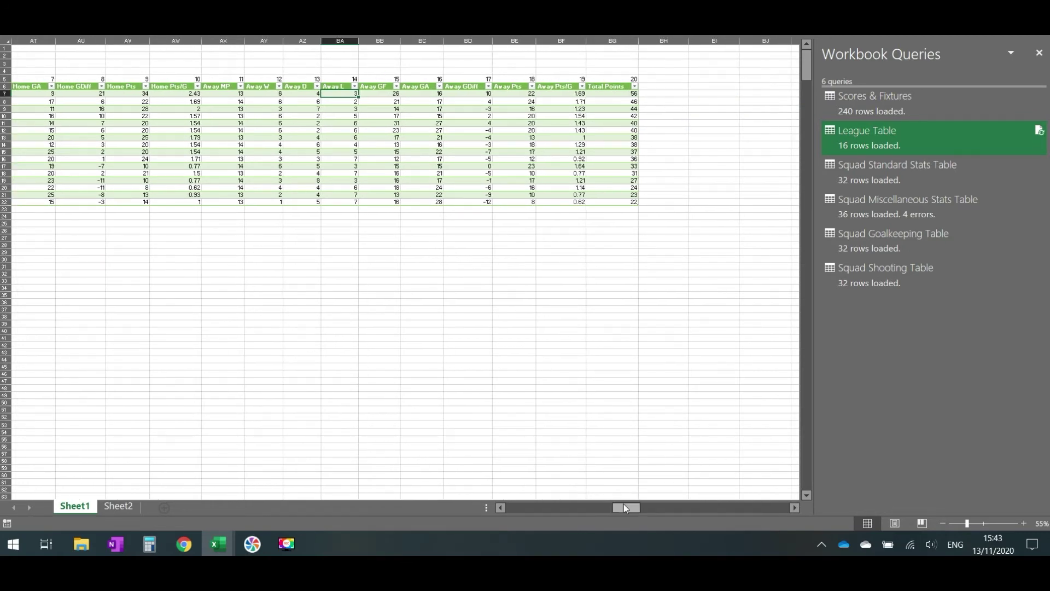
pyautogui.moveTo(625, 508); pyautogui.dragTo(501, 485)
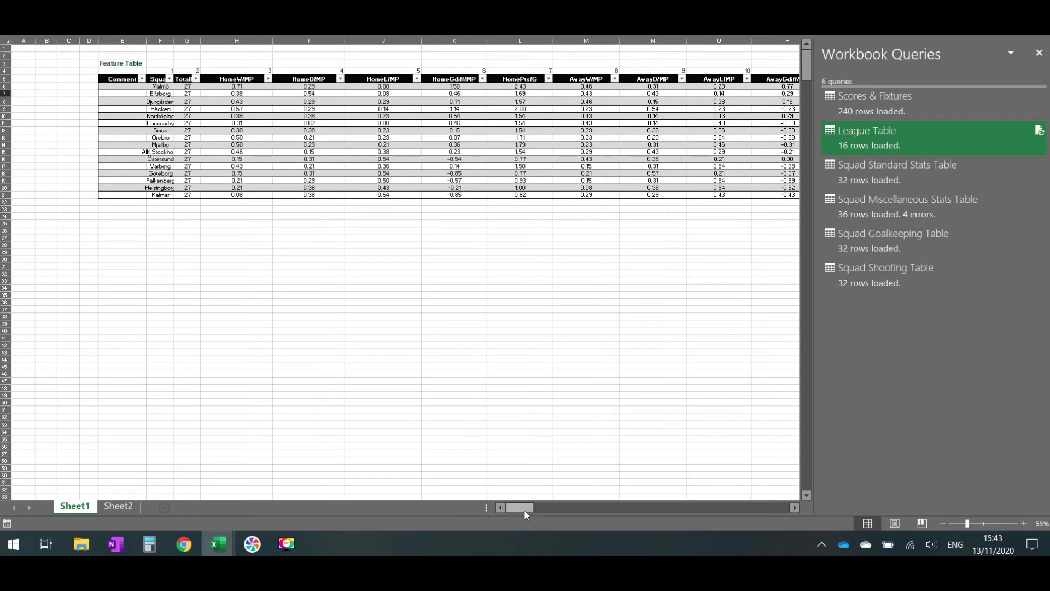
# - Select H6, Malmö's 0.71 HomeW/MP, and exit full screen to reveal its VLOOKUP
pyautogui.moveTo(525, 513); pyautogui.dragTo(565, 515)
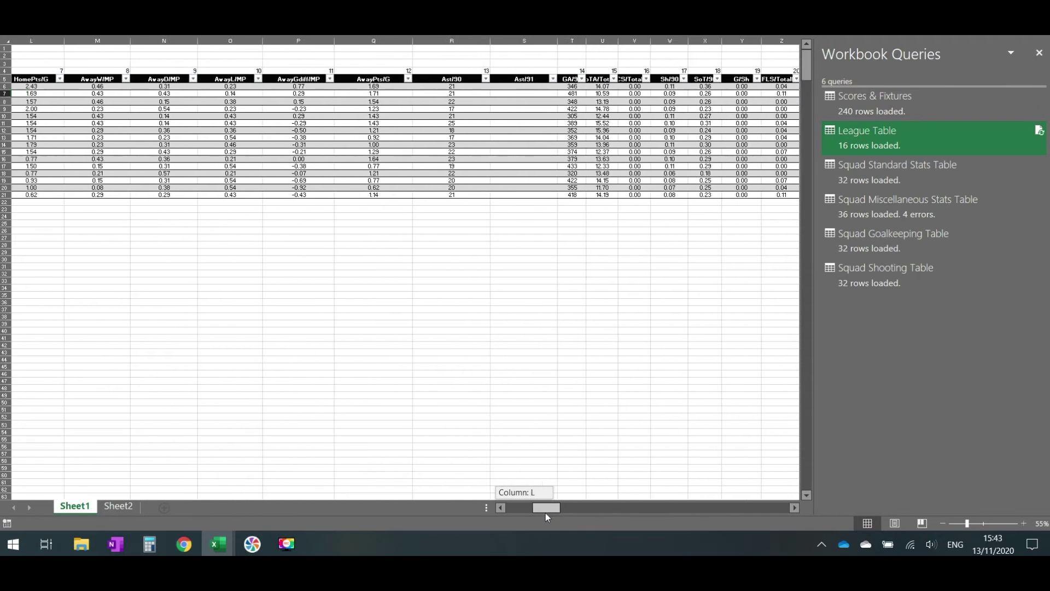
pyautogui.moveTo(546, 515); pyautogui.dragTo(516, 505)
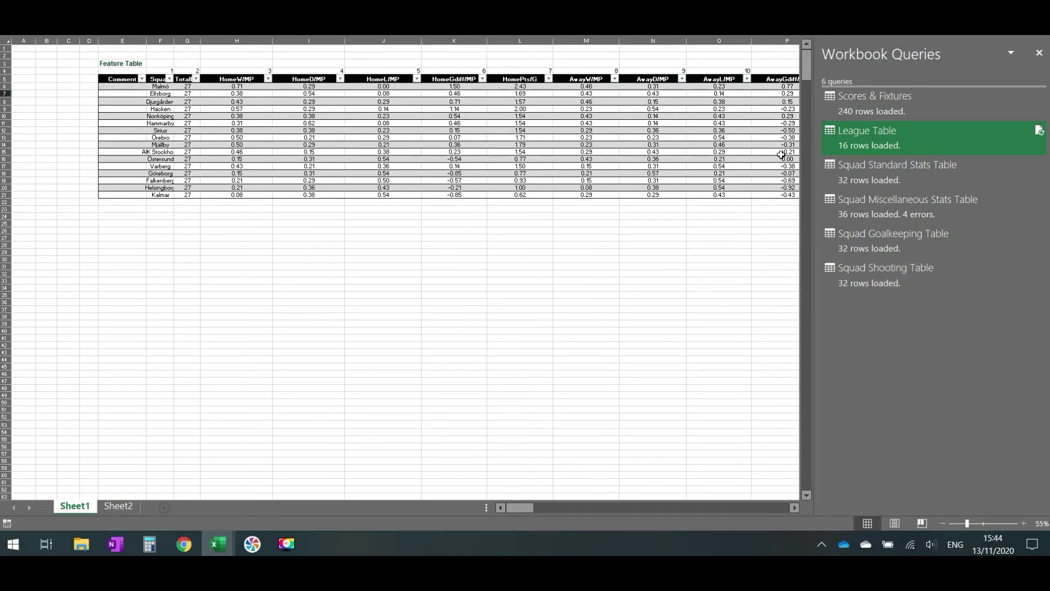
pyautogui.click(231, 87)
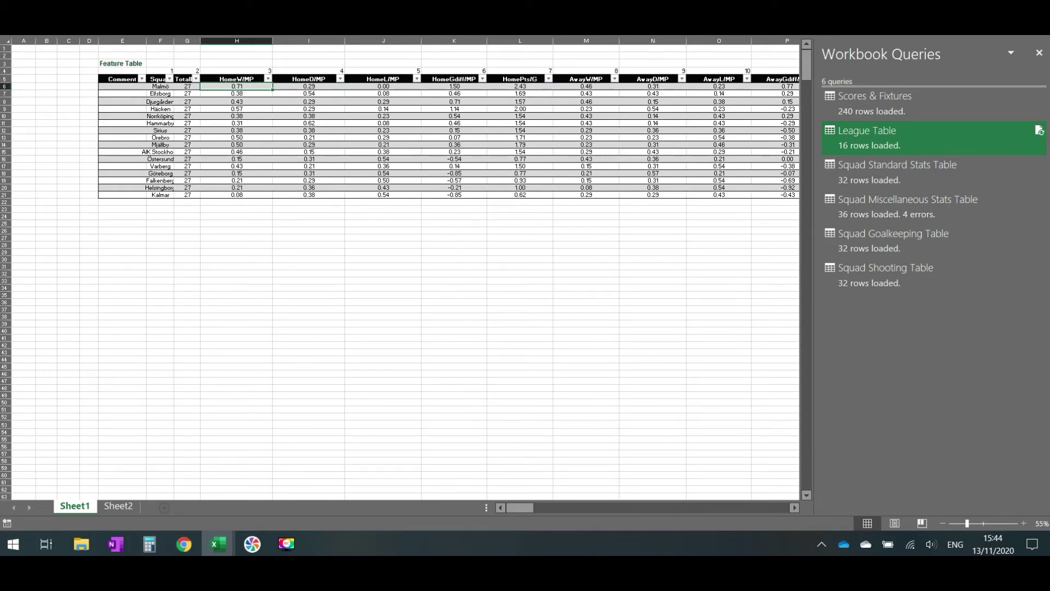
pyautogui.hotkey('ctrl', 'shift', 'F1')
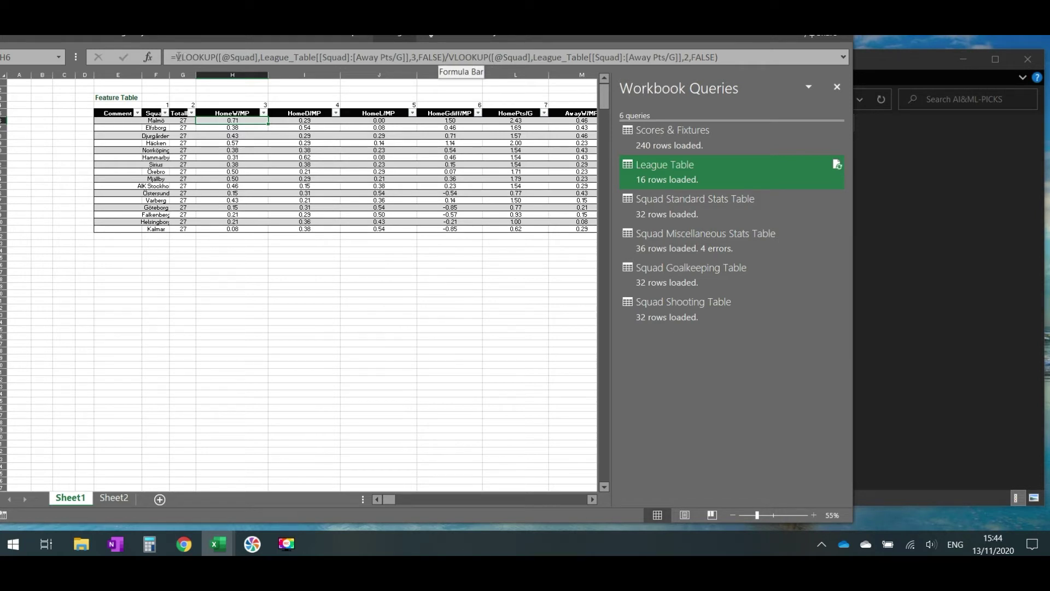
# - Highlight VLOOKUP in H6's formula, leave it unchanged, and restore full-screen view
pyautogui.moveTo(178, 56); pyautogui.dragTo(212, 57)
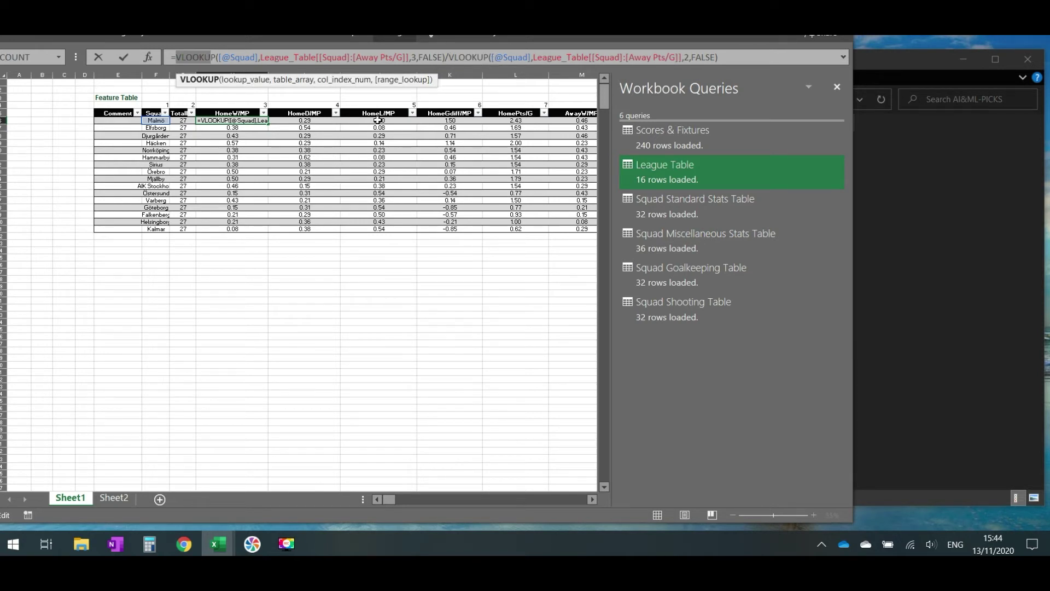
pyautogui.press('Escape')
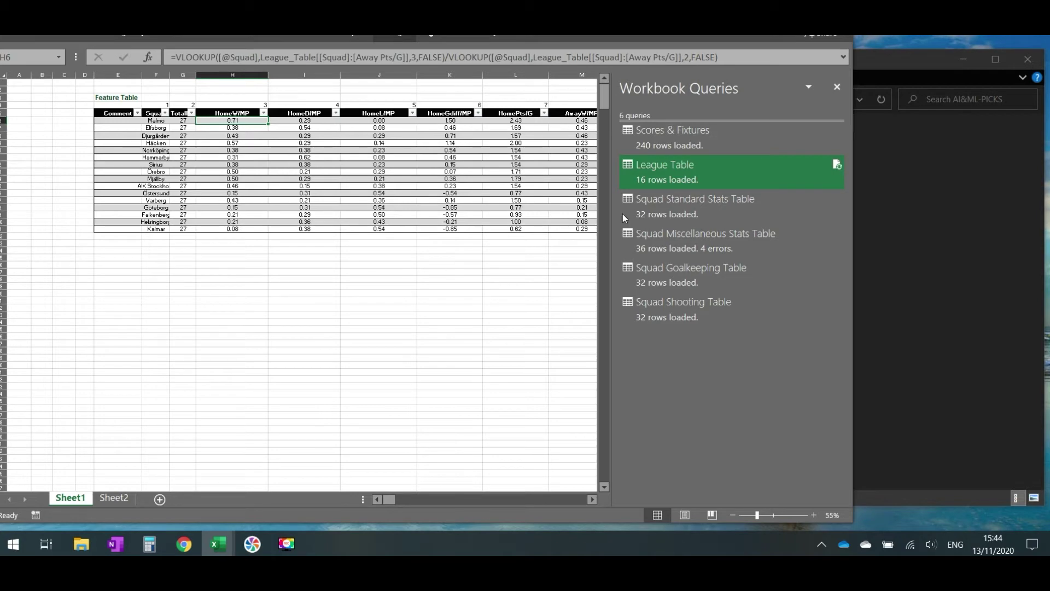
pyautogui.press('super+Up')
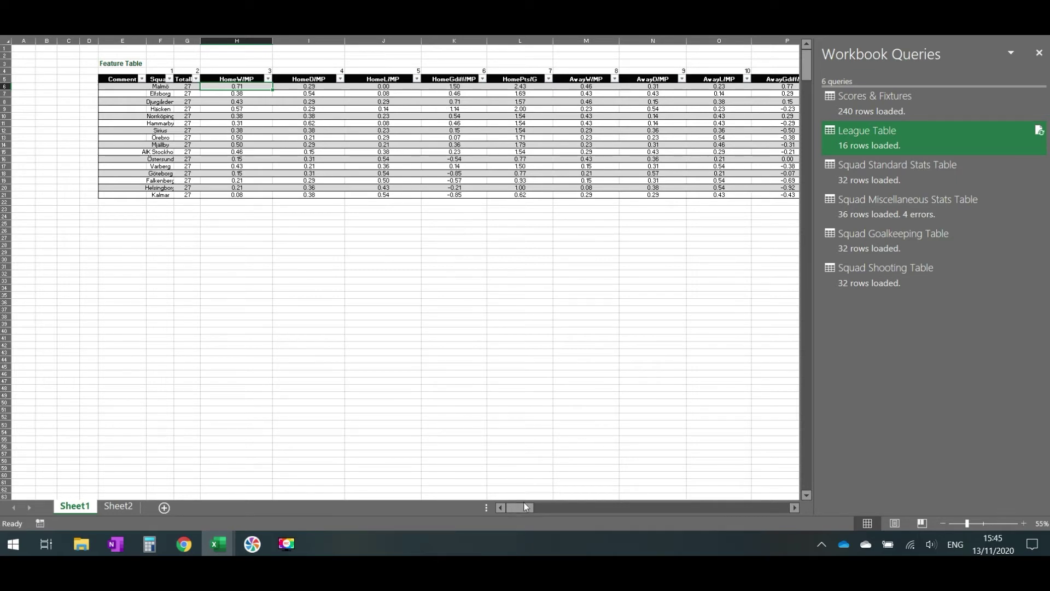
pyautogui.moveTo(525, 507); pyautogui.dragTo(539, 509)
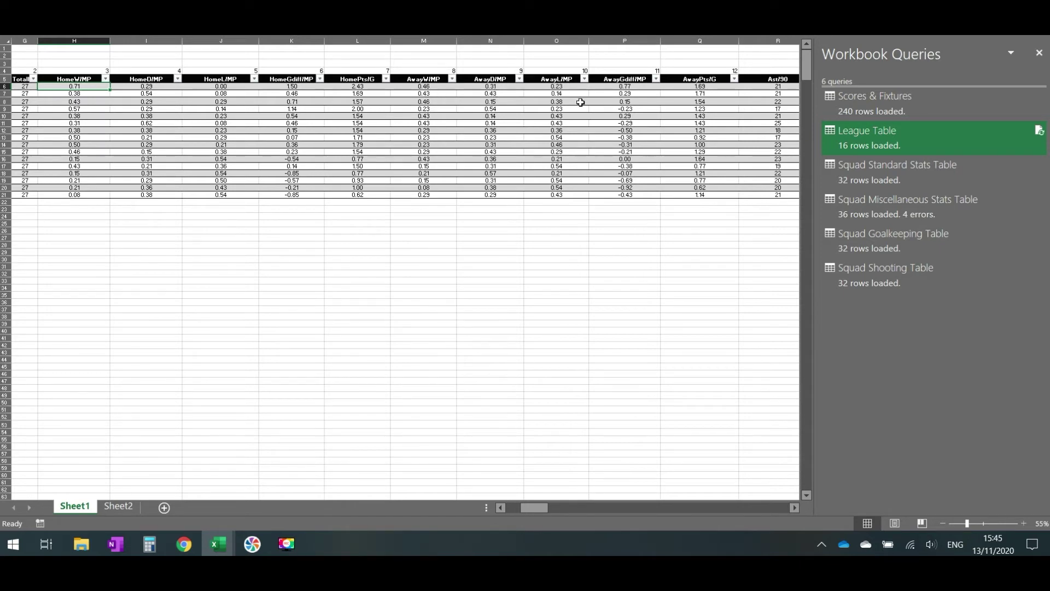
pyautogui.moveTo(541, 507); pyautogui.dragTo(561, 509)
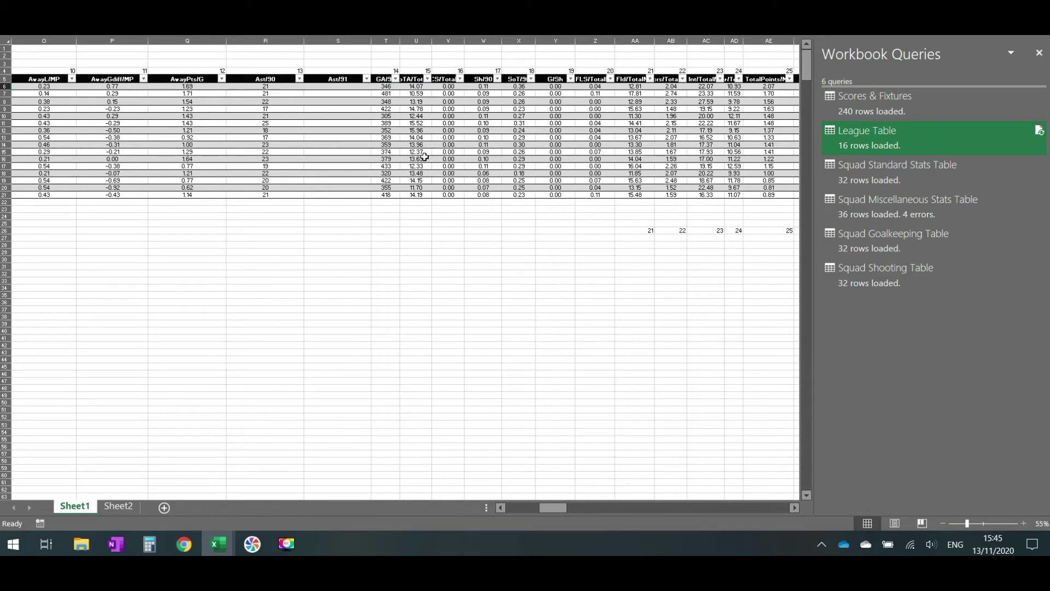
pyautogui.moveTo(555, 513); pyautogui.dragTo(562, 513)
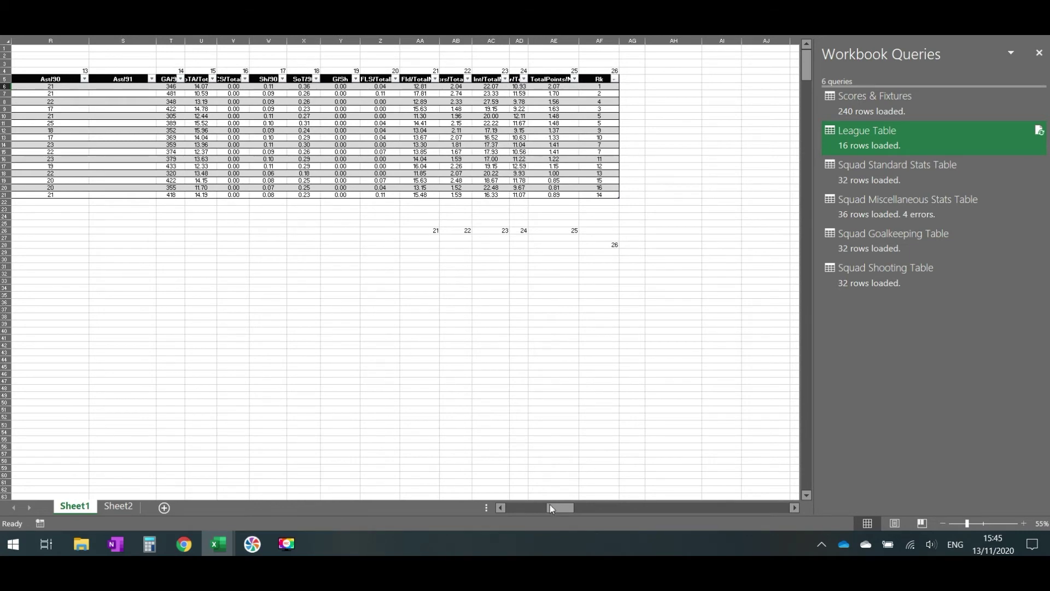
pyautogui.moveTo(559, 508); pyautogui.dragTo(479, 498)
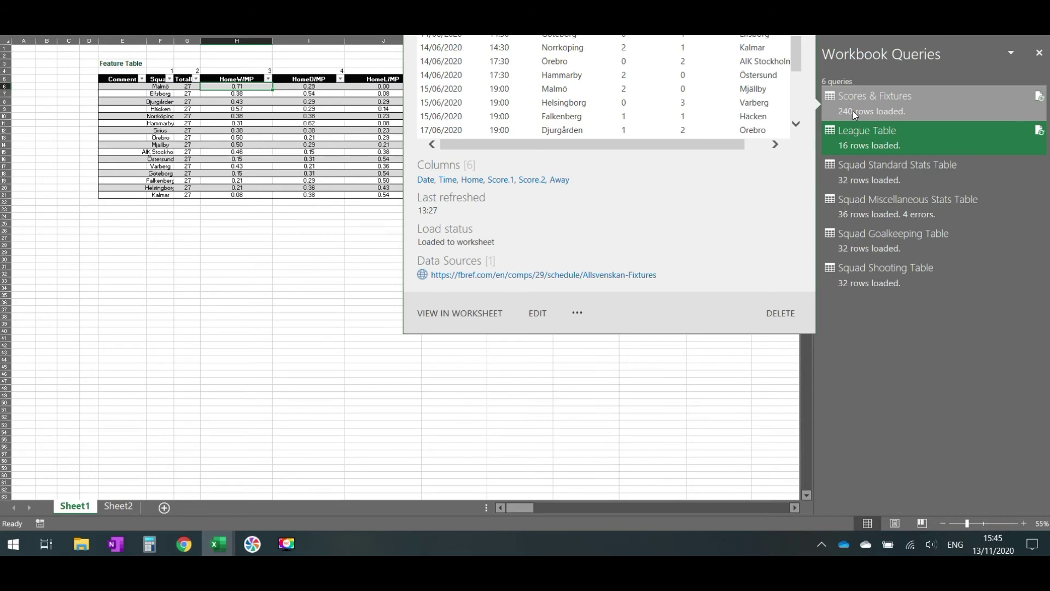
# - Show the Scores & Fixtures table on Sheet2 and select kickoff times, scores and Result cell H2
pyautogui.click(853, 111)
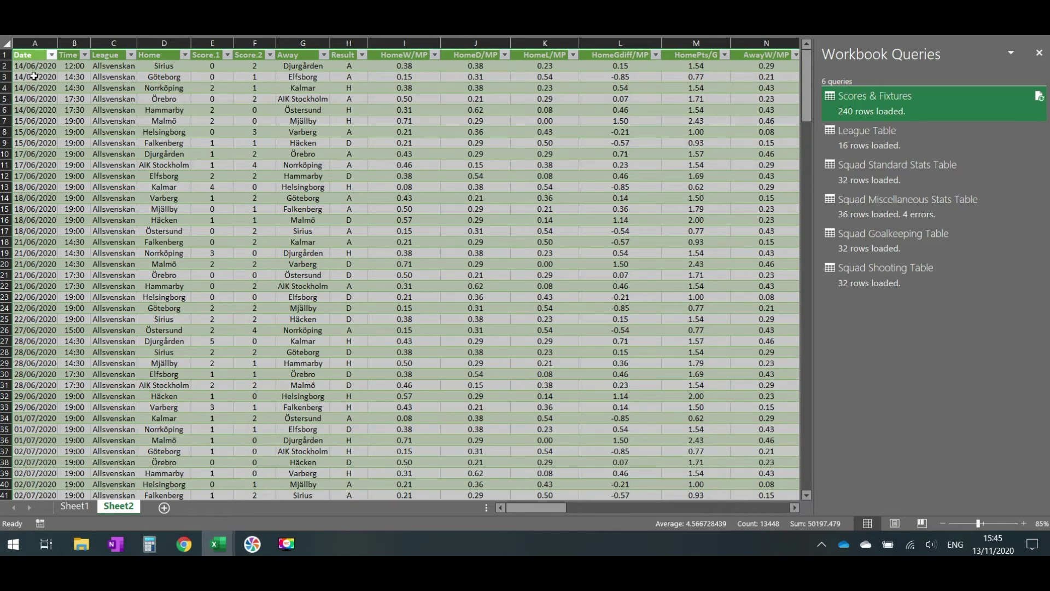
pyautogui.moveTo(34, 69); pyautogui.dragTo(34, 165)
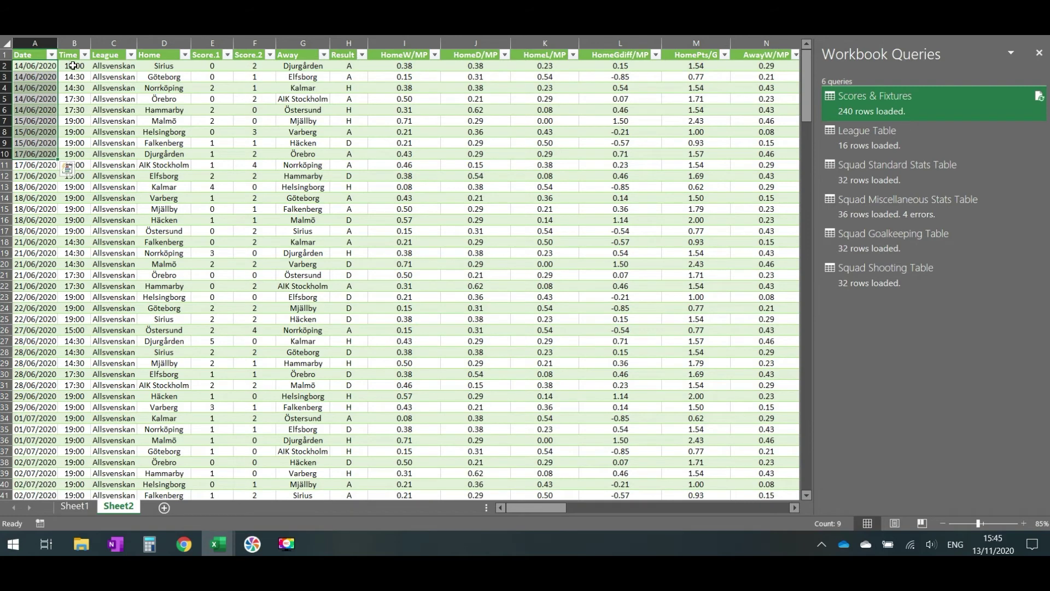
pyautogui.moveTo(71, 66); pyautogui.dragTo(75, 133)
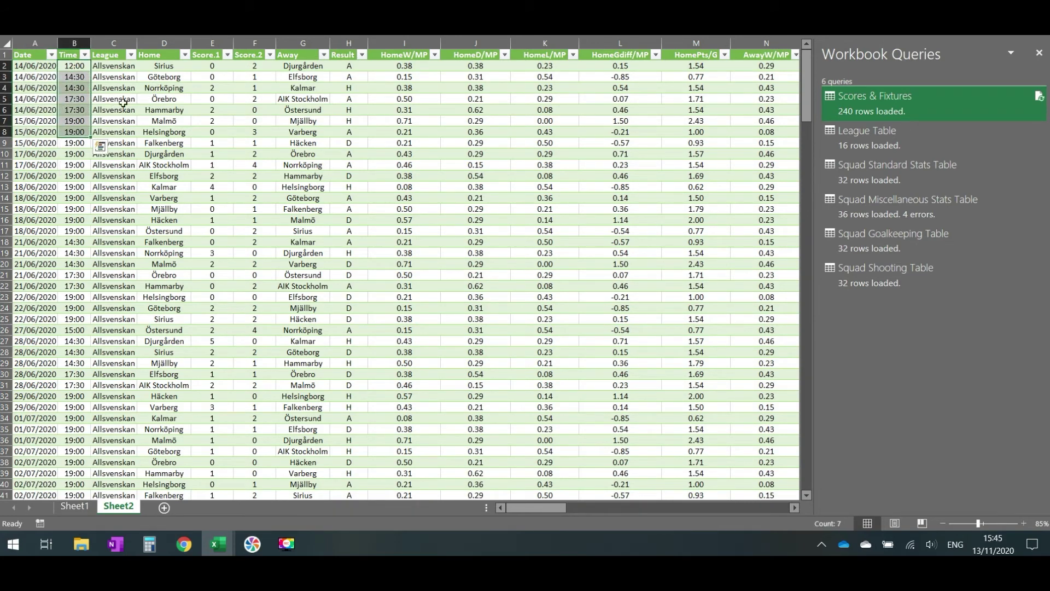
pyautogui.click(204, 67)
pyautogui.click(241, 65)
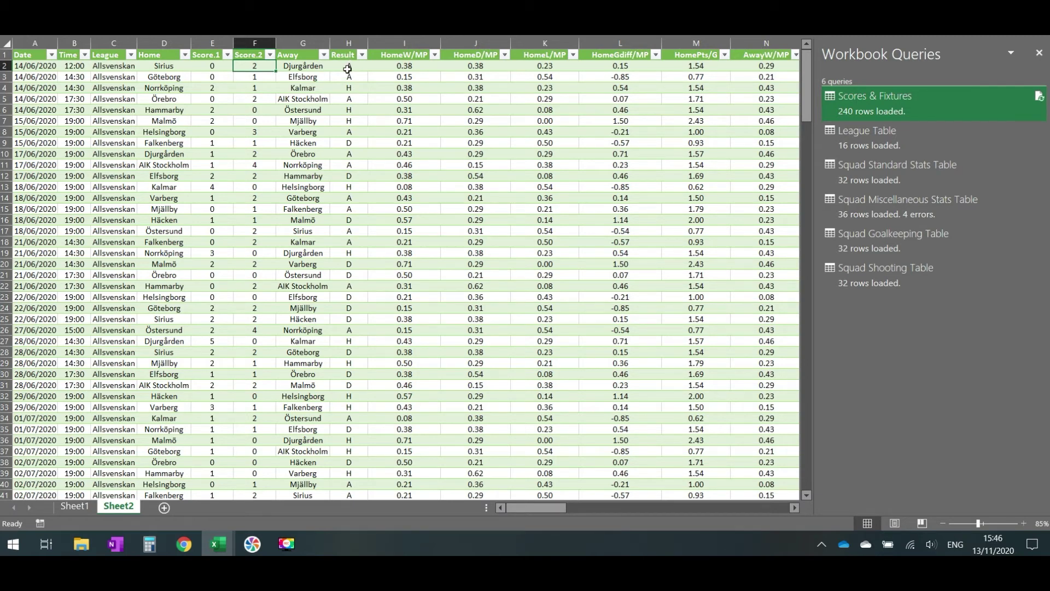
pyautogui.click(348, 67)
pyautogui.doubleClick(363, 36)
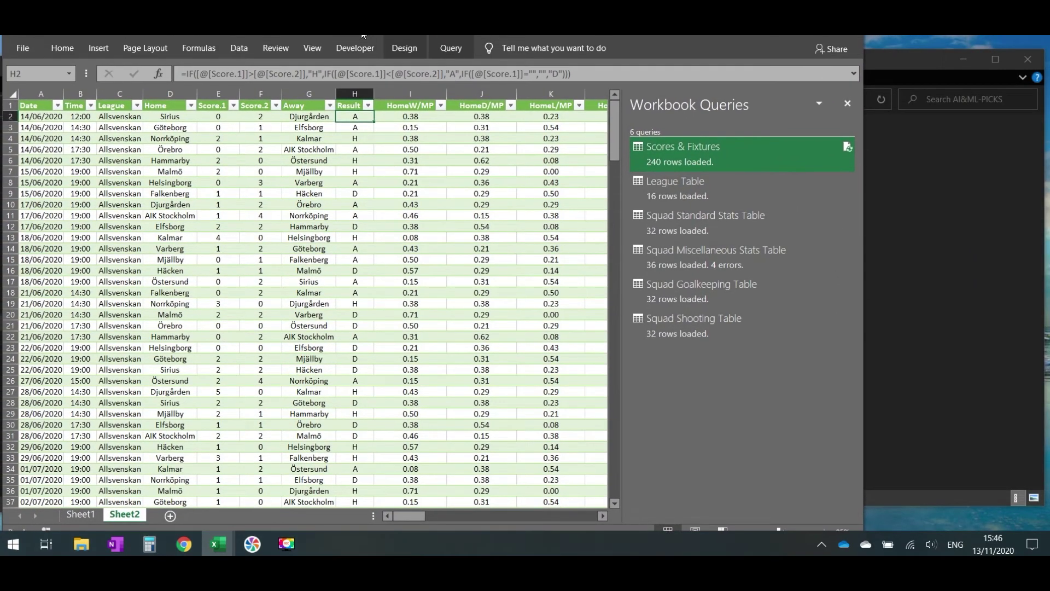
pyautogui.moveTo(572, 74); pyautogui.dragTo(180, 76)
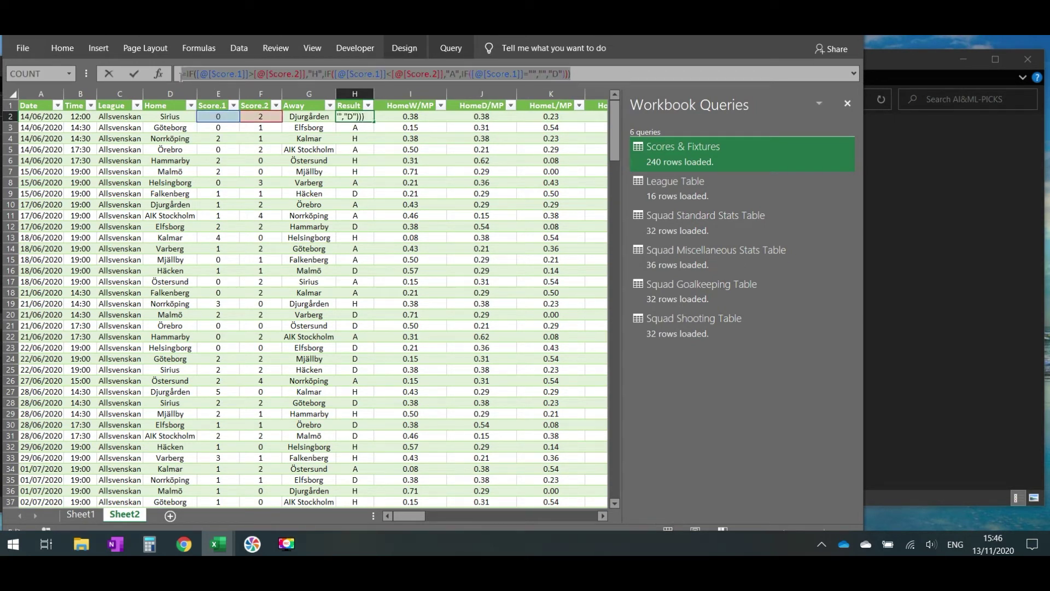
pyautogui.click(578, 73)
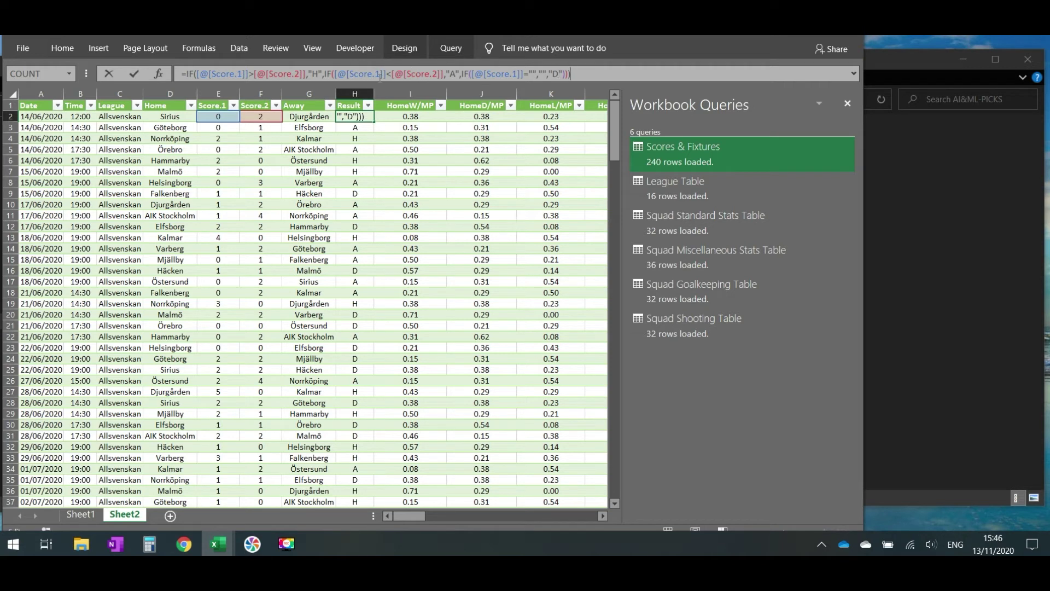
pyautogui.hotkey('ctrl', 'Return')
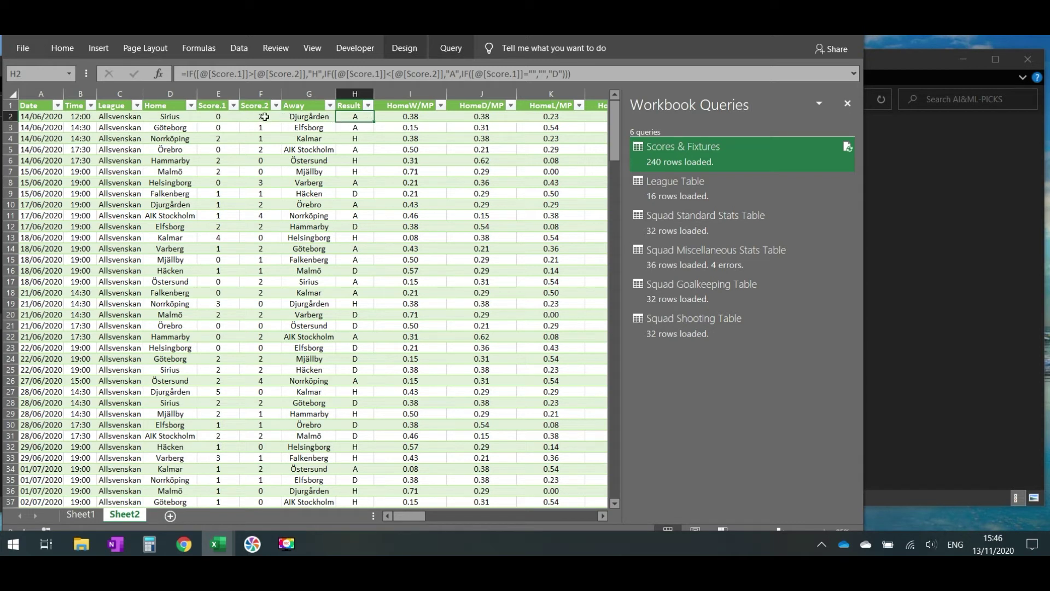
pyautogui.click(354, 138)
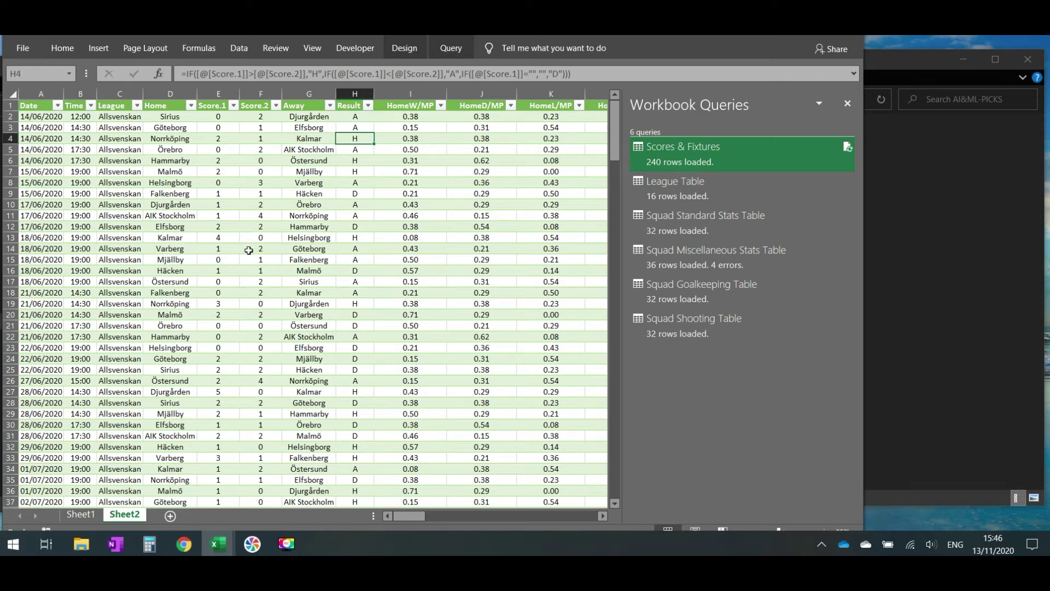
pyautogui.scroll(-3, 246, 276)
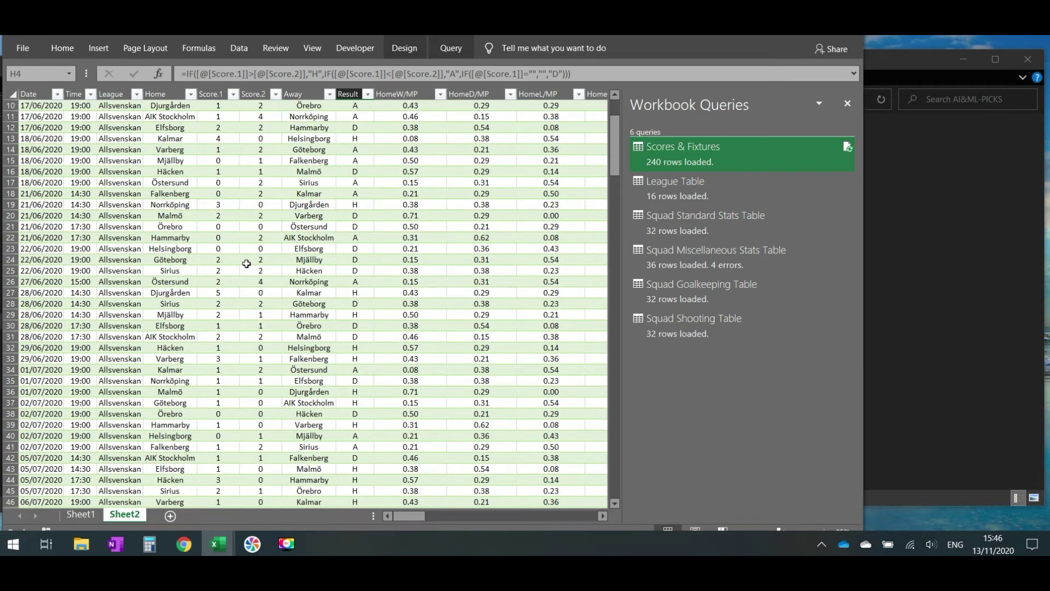
pyautogui.click(356, 259)
pyautogui.scroll(-20, 230, 295)
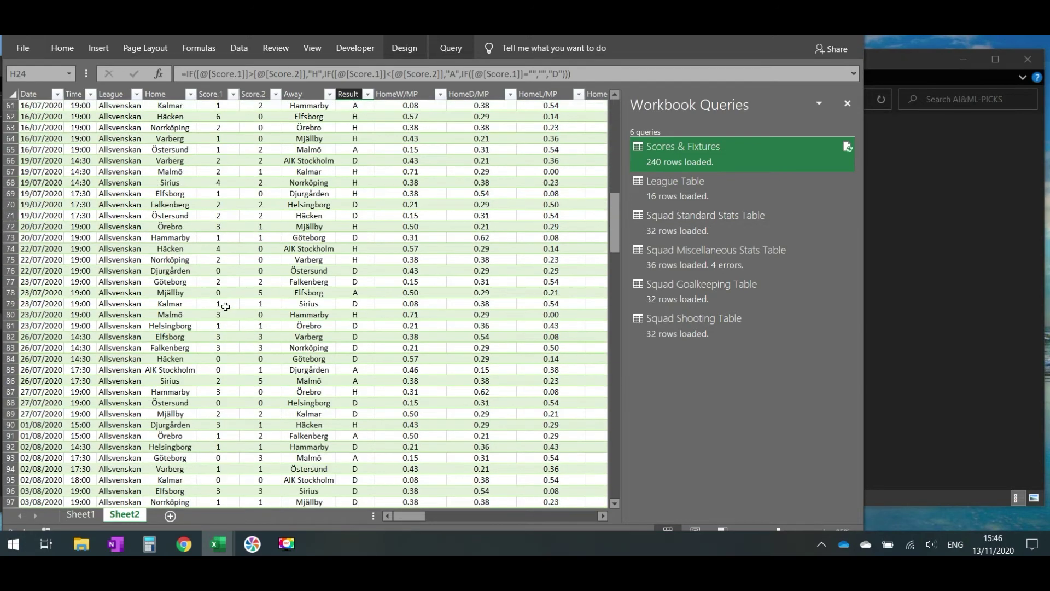
pyautogui.scroll(-20, 238, 290)
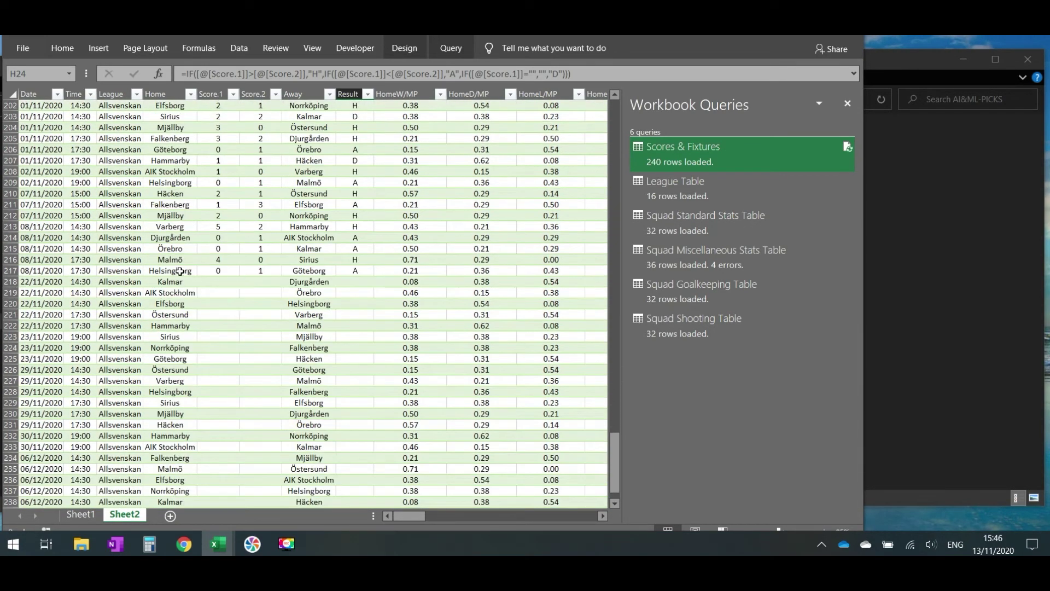
pyautogui.moveTo(224, 271); pyautogui.dragTo(260, 271)
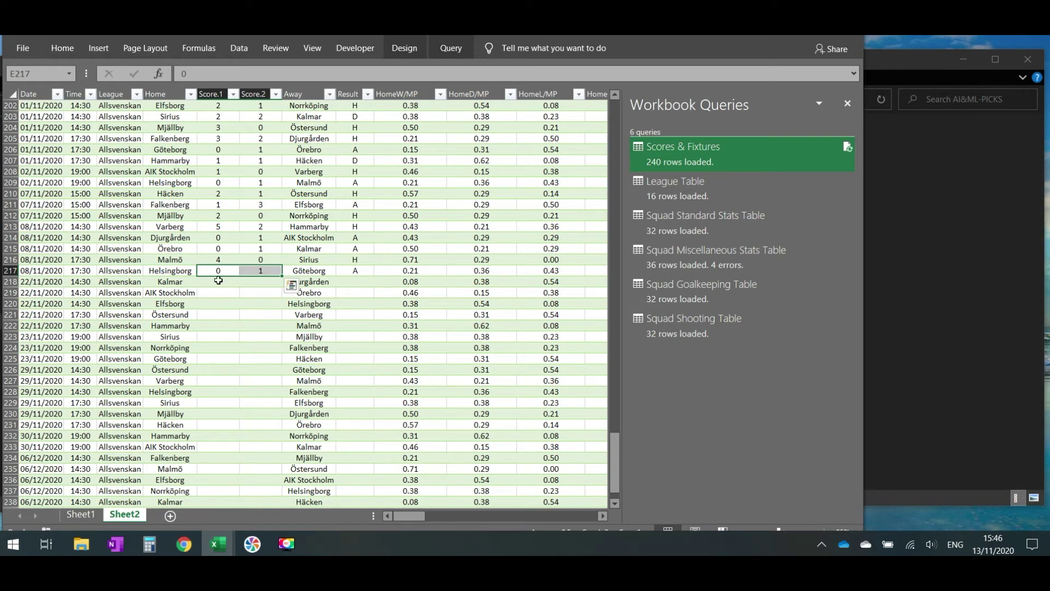
pyautogui.moveTo(233, 285); pyautogui.dragTo(252, 285)
pyautogui.click(358, 283)
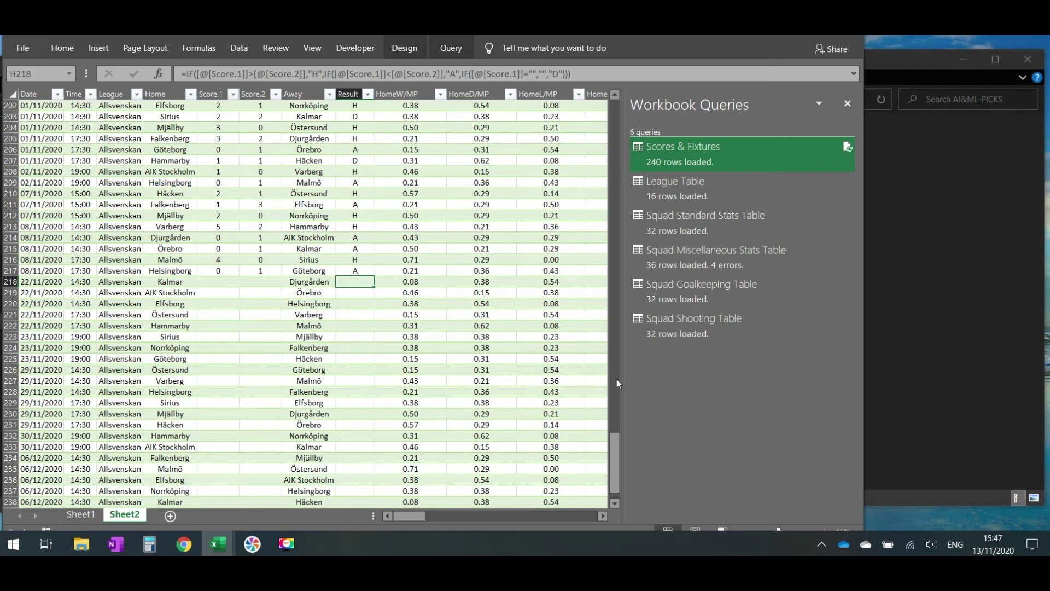
pyautogui.moveTo(621, 458); pyautogui.dragTo(614, 129)
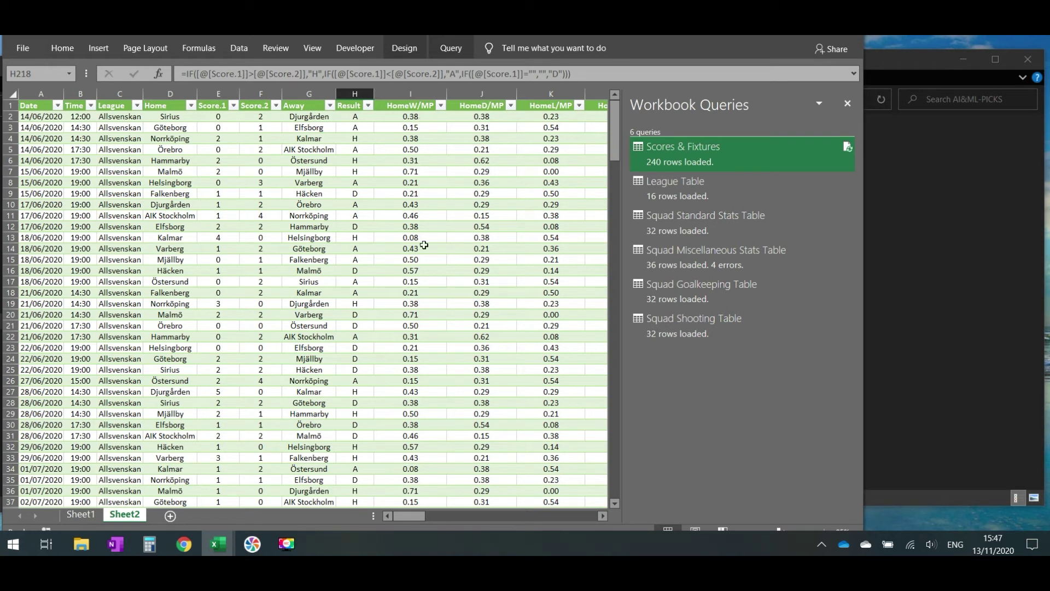
pyautogui.click(423, 116)
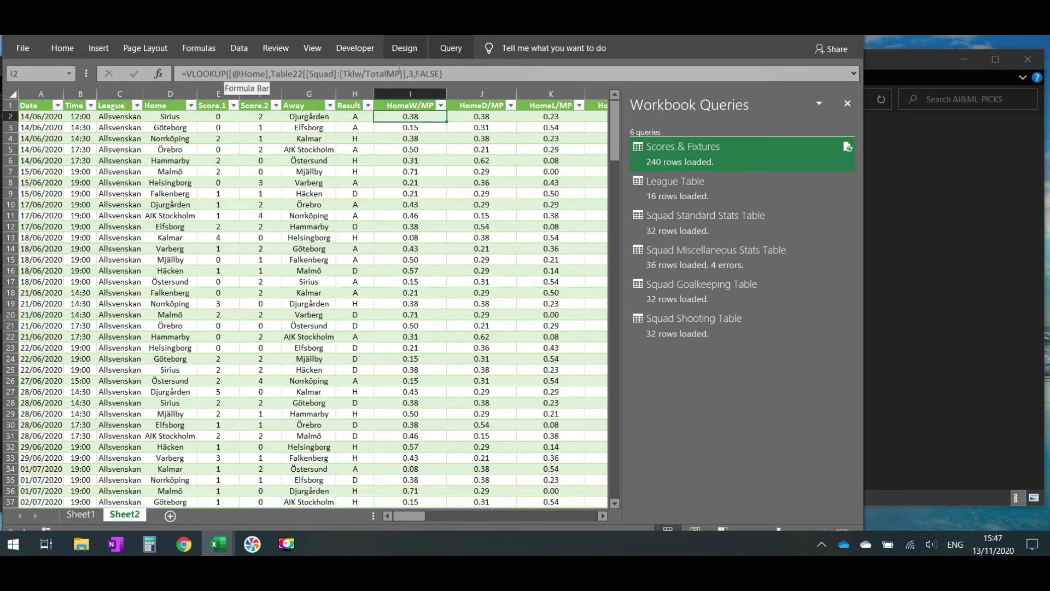
pyautogui.click(82, 514)
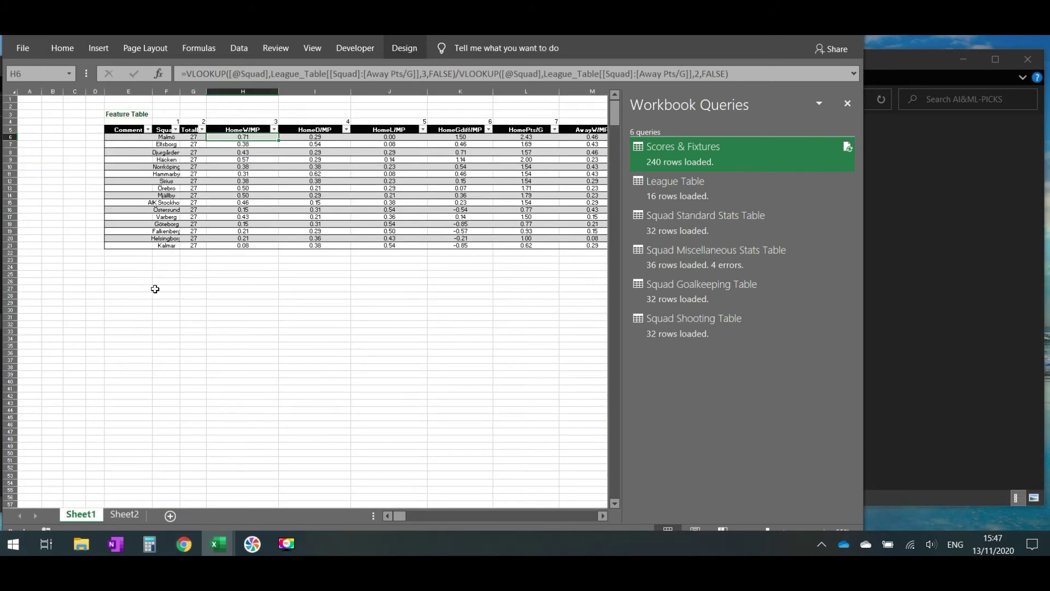
pyautogui.moveTo(164, 136); pyautogui.dragTo(170, 249)
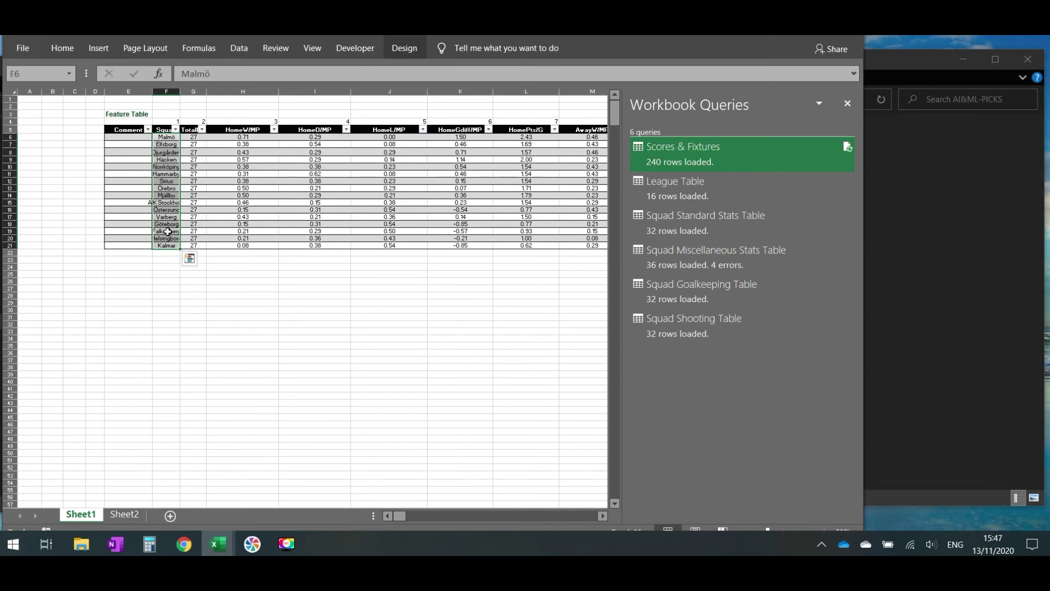
pyautogui.click(125, 514)
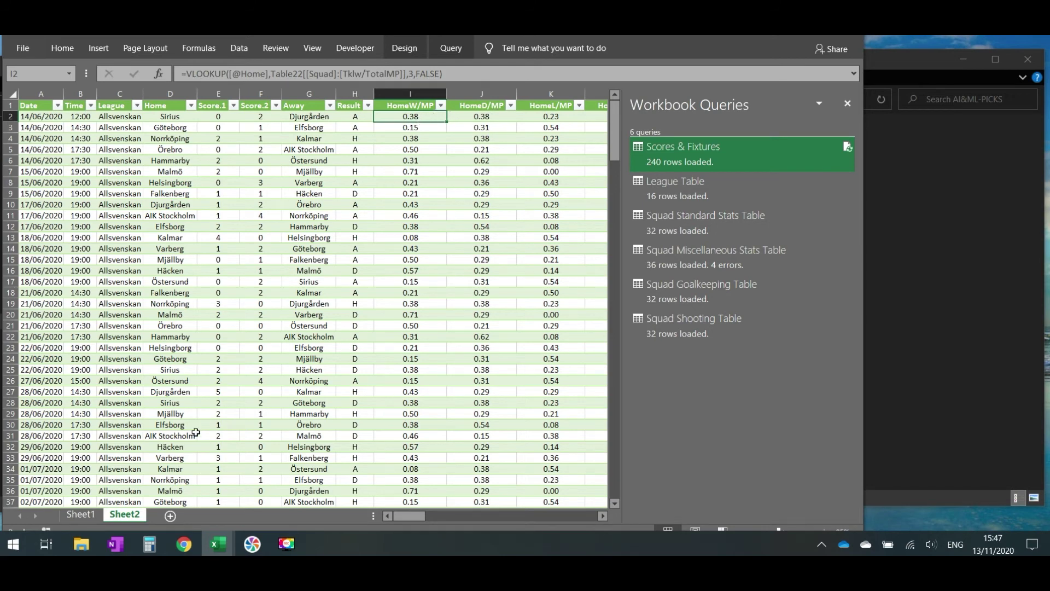
pyautogui.click(81, 514)
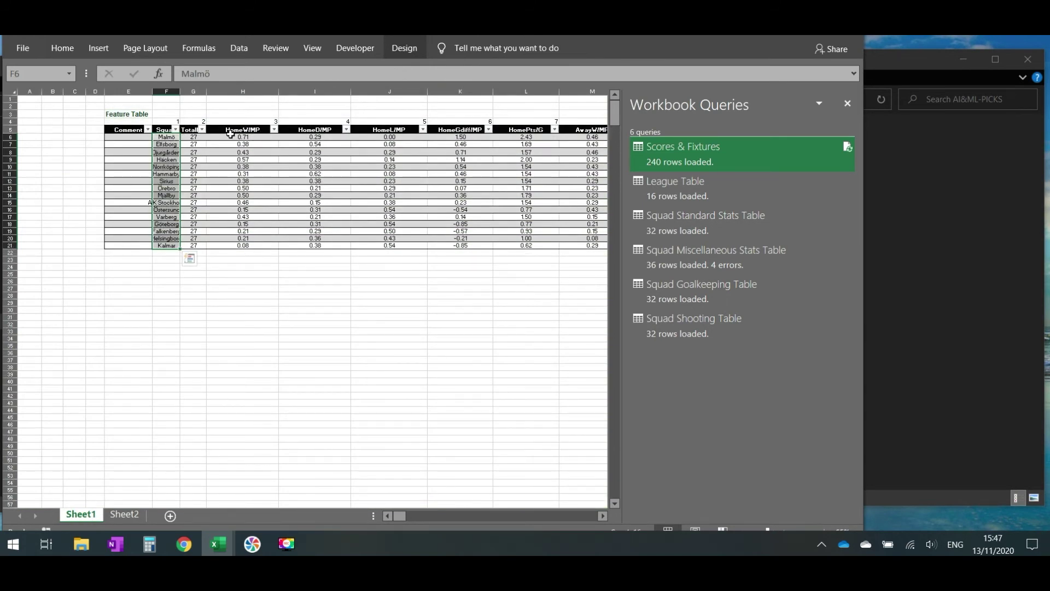
pyautogui.moveTo(239, 137); pyautogui.dragTo(512, 138)
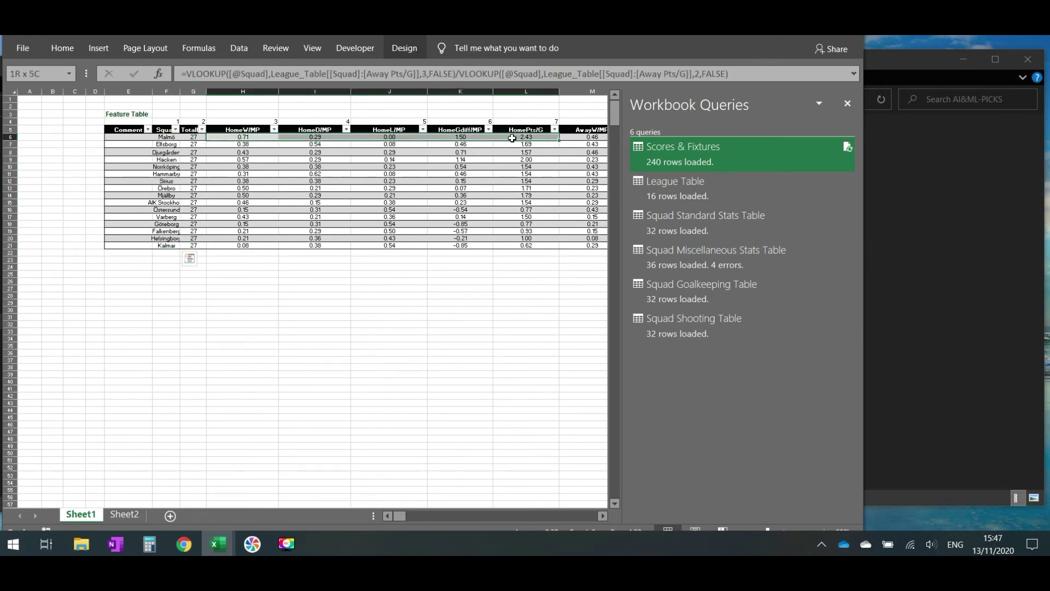
pyautogui.click(125, 515)
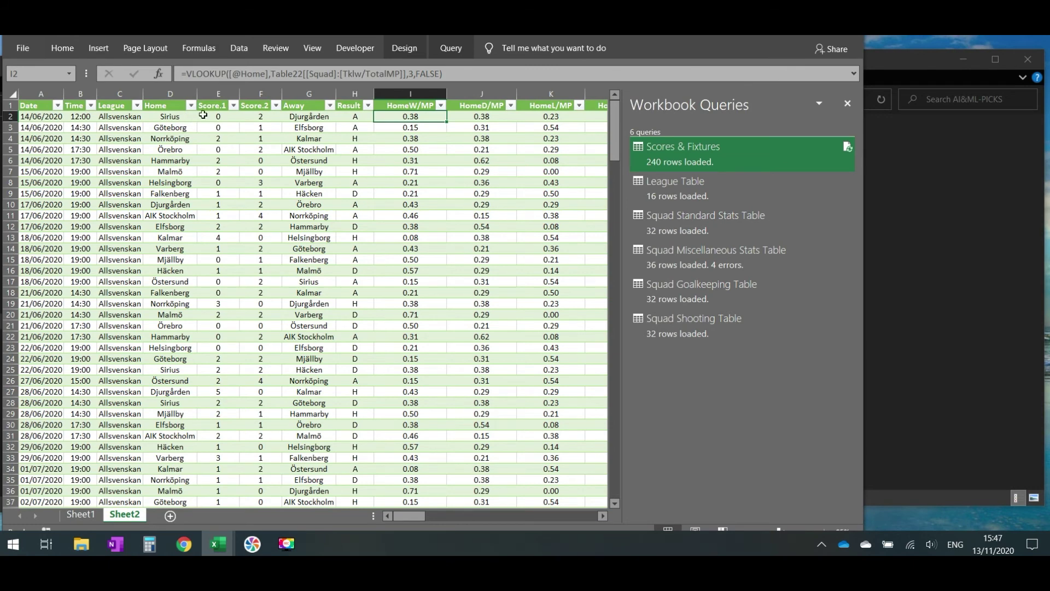
pyautogui.click(267, 73)
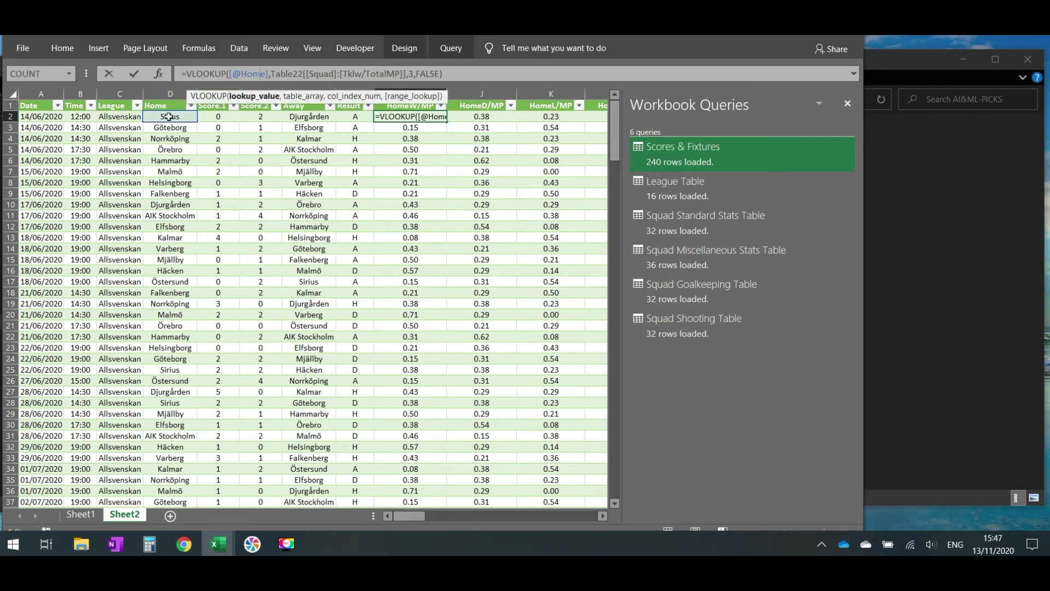
pyautogui.press('Escape')
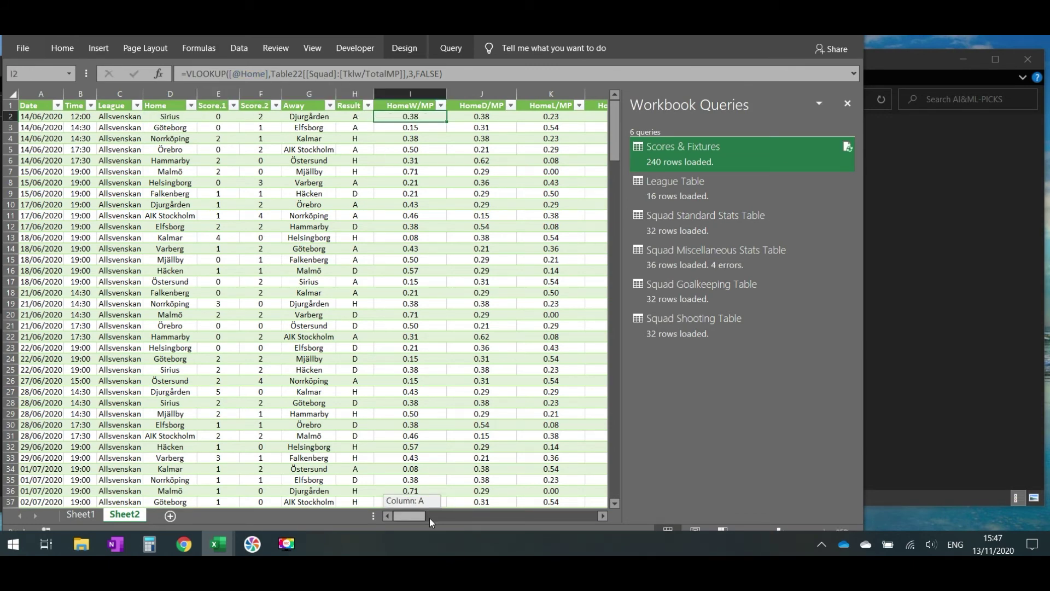
pyautogui.moveTo(428, 517); pyautogui.dragTo(508, 526)
pyautogui.moveTo(366, 116); pyautogui.dragTo(366, 128)
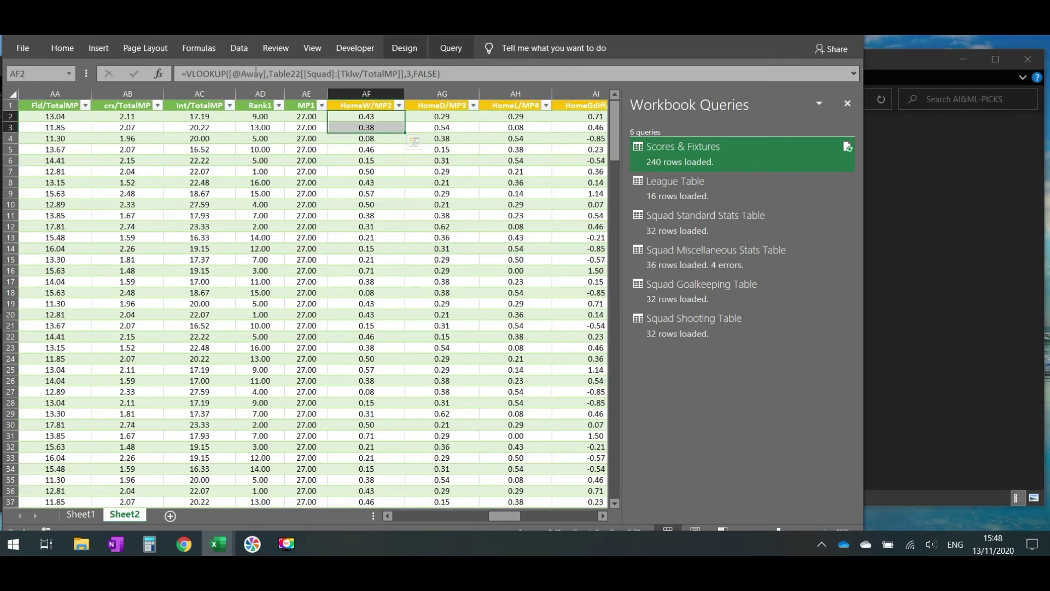
pyautogui.click(252, 70)
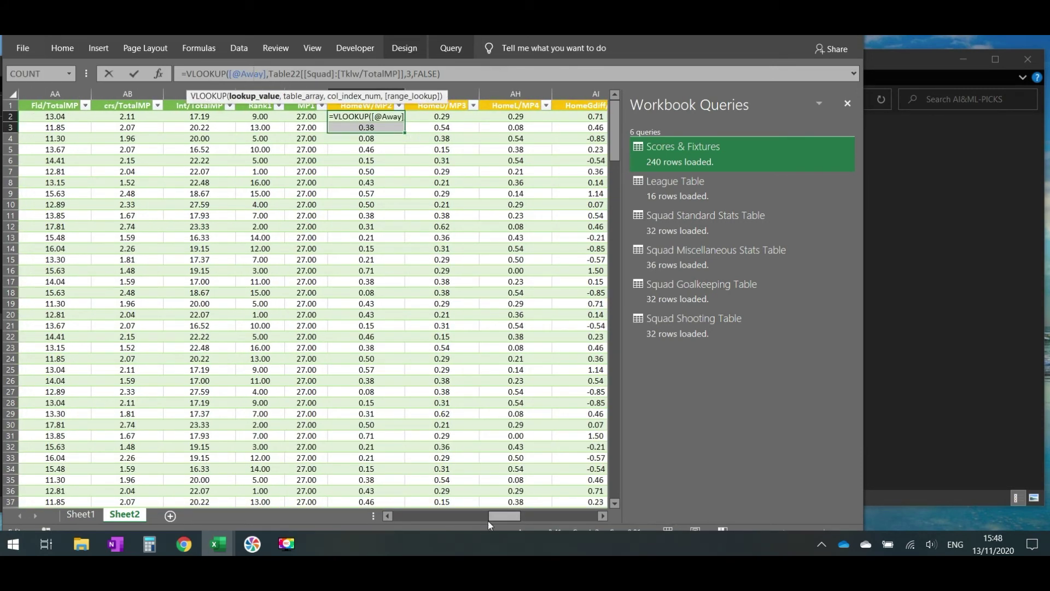
pyautogui.moveTo(495, 520); pyautogui.dragTo(401, 521)
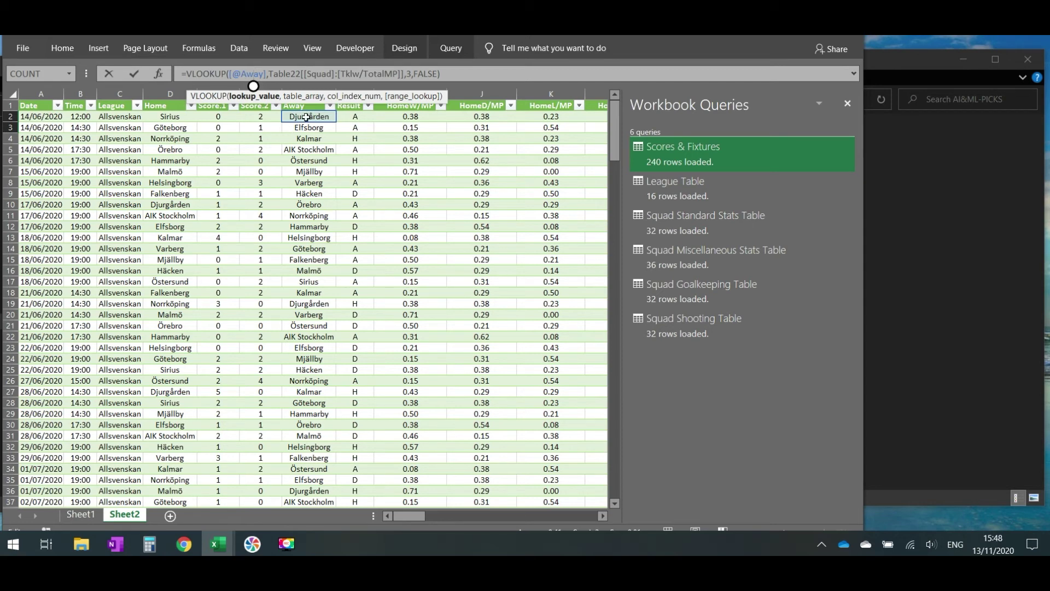
pyautogui.moveTo(415, 513); pyautogui.dragTo(393, 518)
pyautogui.press('Escape')
pyautogui.click(81, 514)
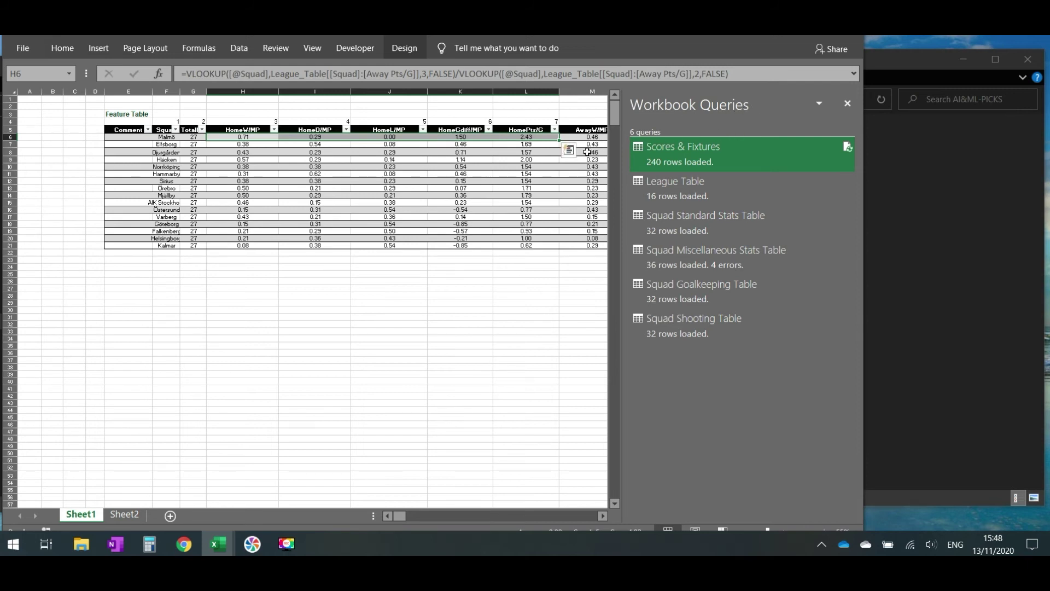
# - On Sheet2, check unplayed 22/11/2020 fixtures: home rates in I218:K218, blank Result in H218
pyautogui.click(125, 515)
pyautogui.moveTo(396, 520); pyautogui.dragTo(425, 533)
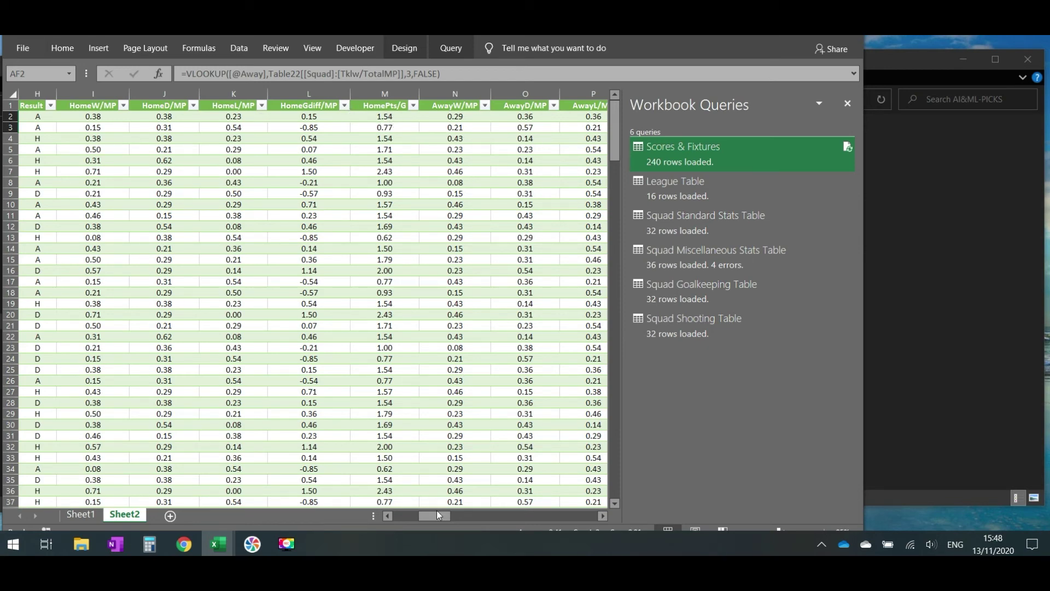
pyautogui.moveTo(438, 516); pyautogui.dragTo(406, 521)
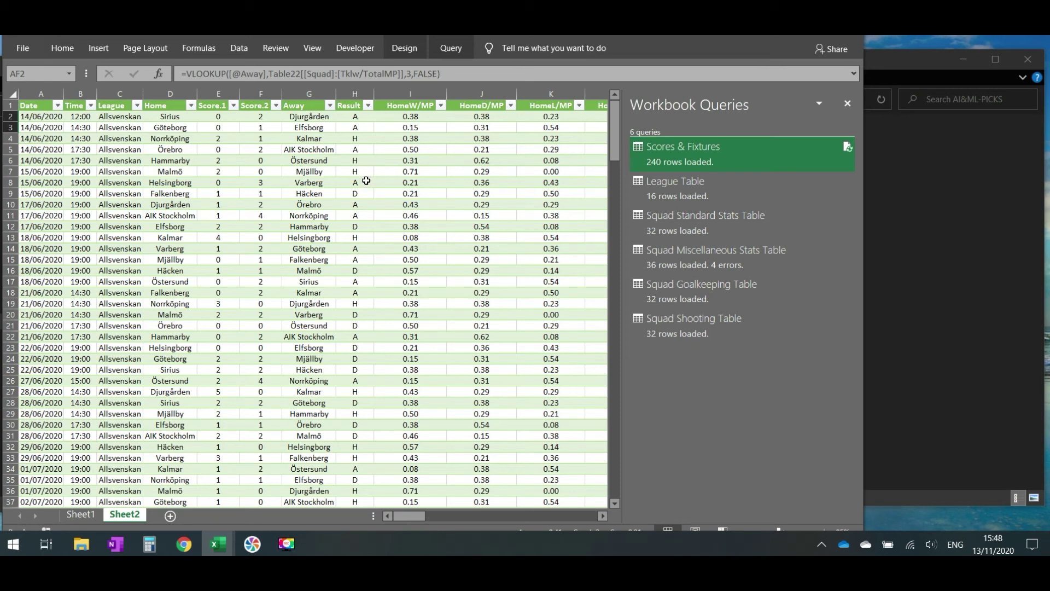
pyautogui.scroll(-20, 359, 239)
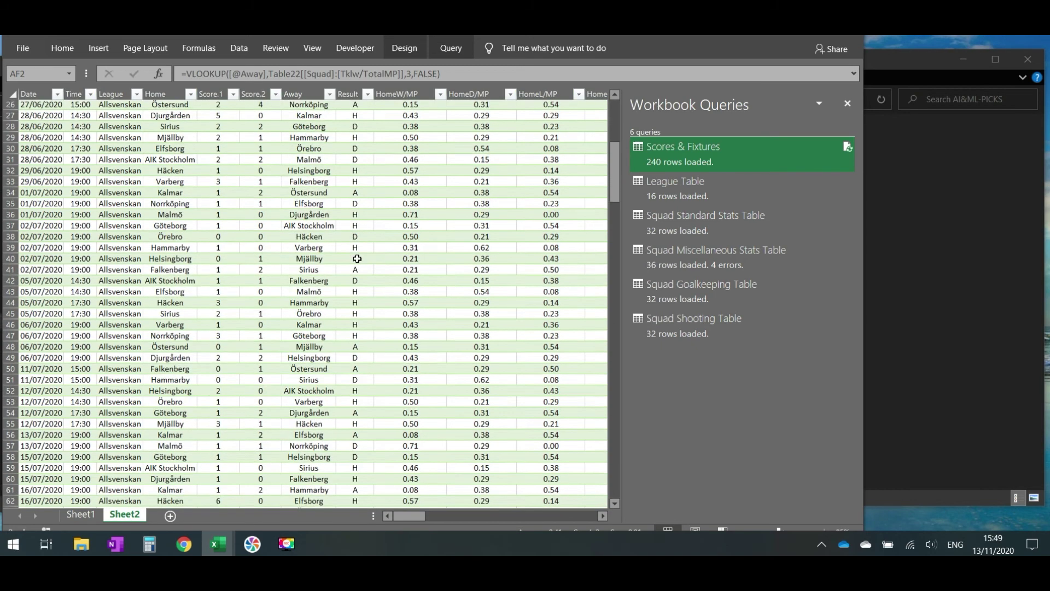
pyautogui.scroll(-12, 372, 249)
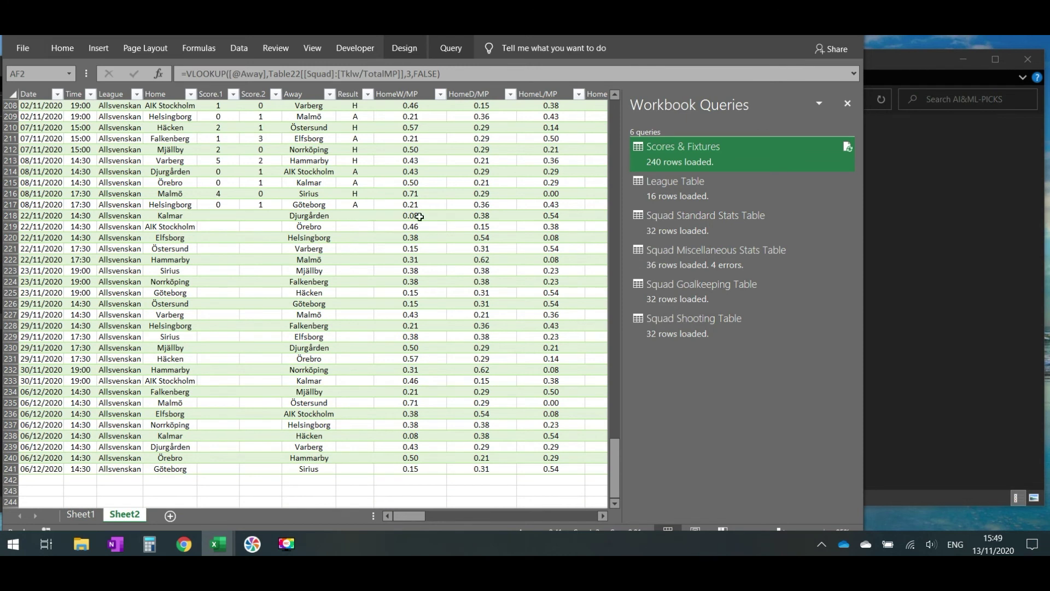
pyautogui.moveTo(420, 217); pyautogui.dragTo(566, 217)
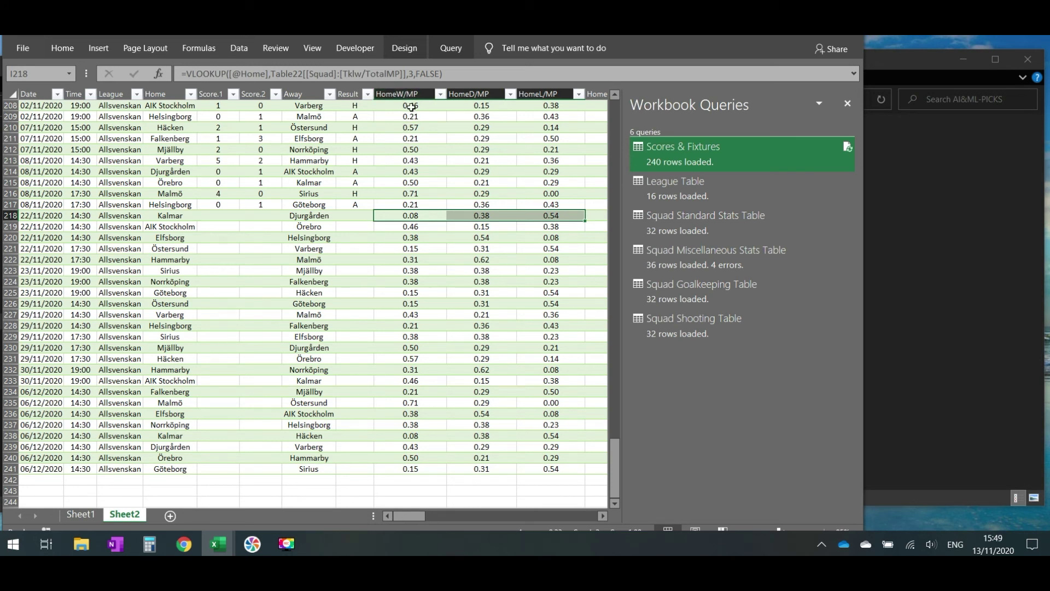
pyautogui.click(353, 217)
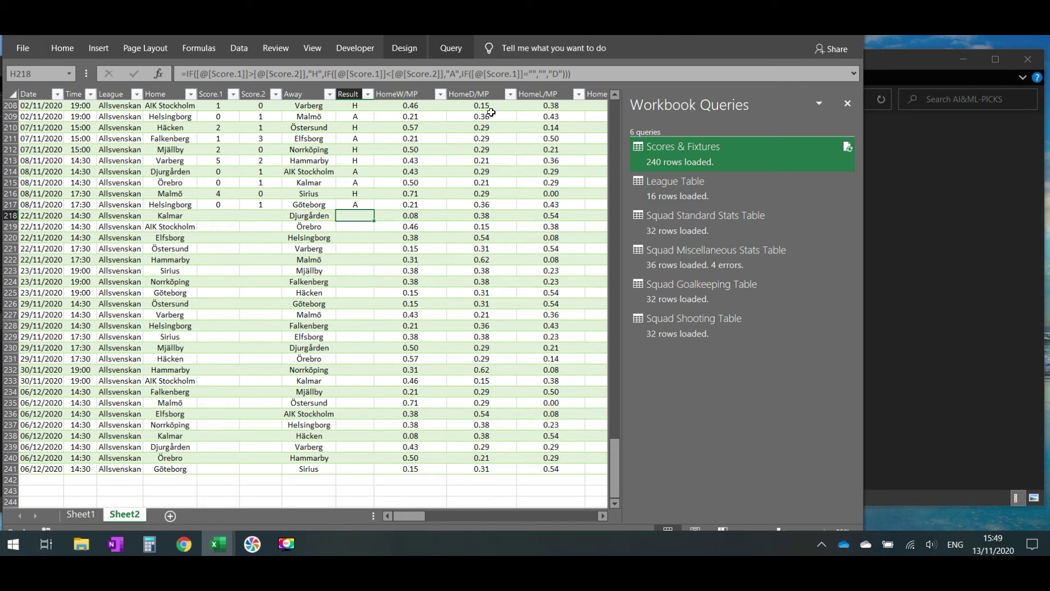
# - Refresh All six Data_Allsvenskan queries from the Data tab, then close the workbook
pyautogui.click(242, 48)
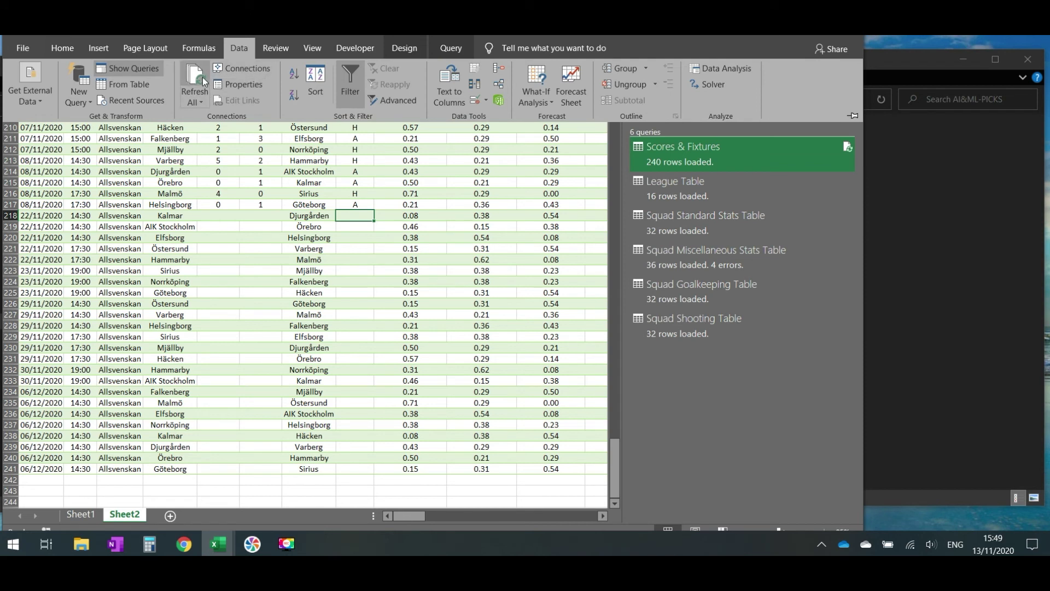
pyautogui.click(195, 81)
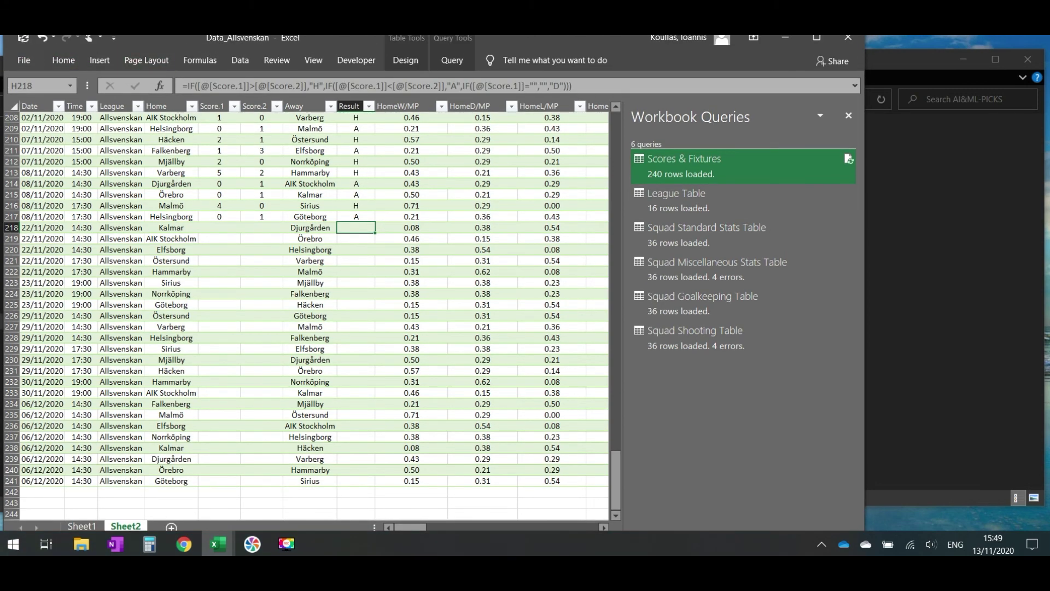
pyautogui.click(849, 37)
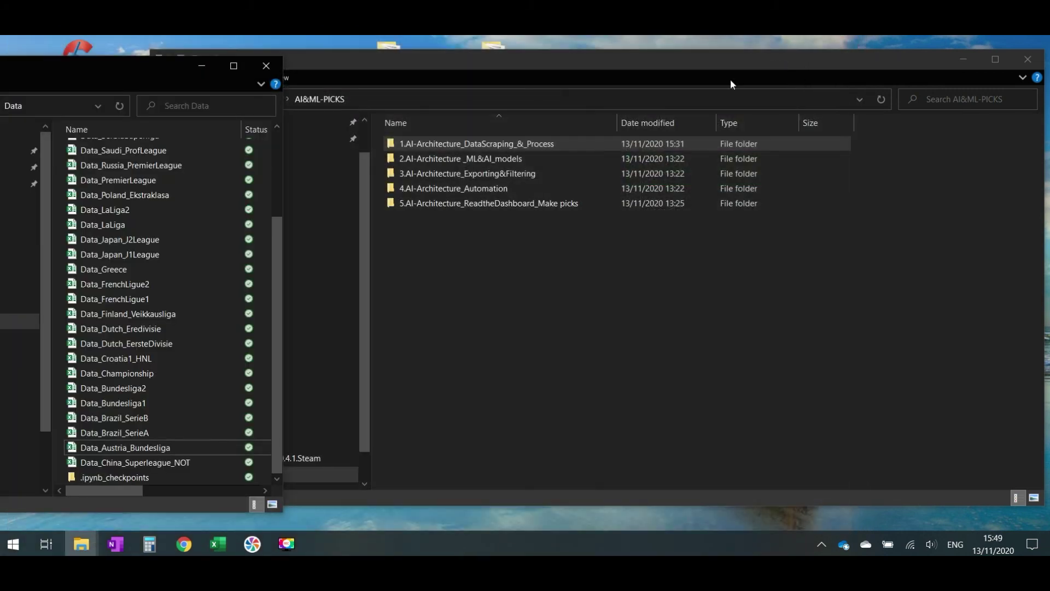